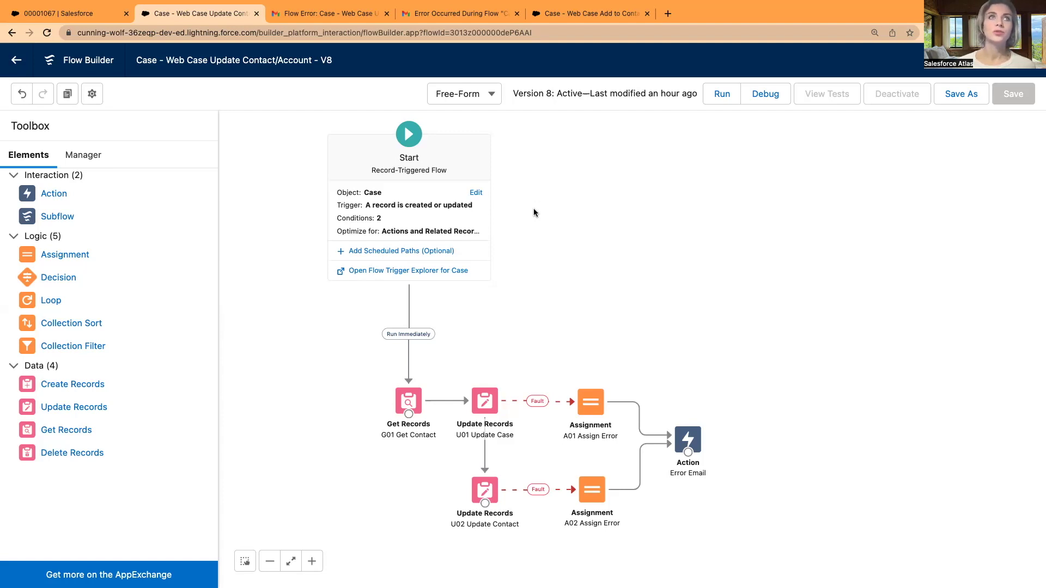
Switch from the case flow to the Gmail 'Error Occurred During Flow' report email
key(ctrl+Tab)
key(ctrl+Tab)
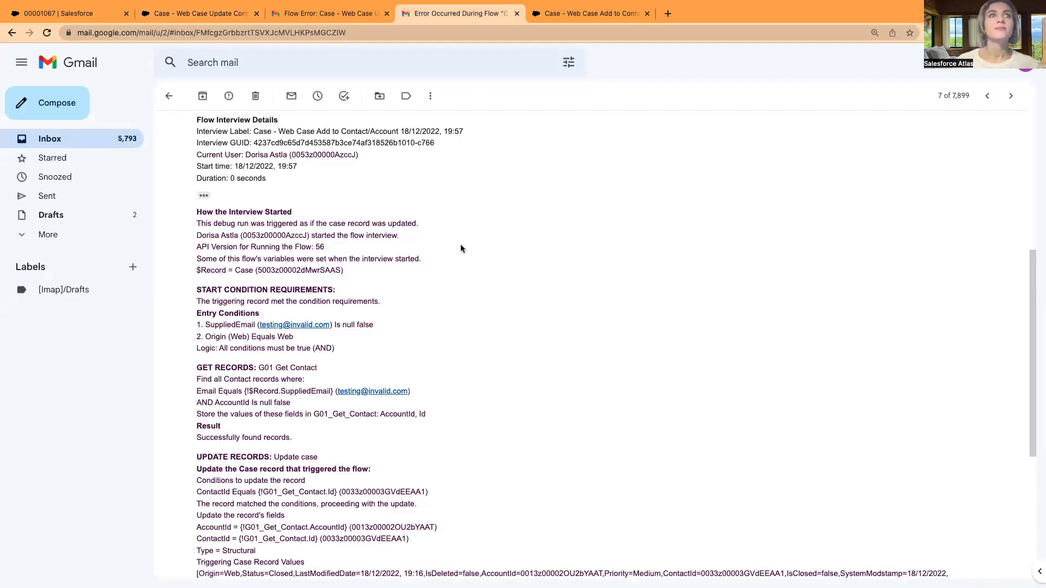
Read the flow error email and highlight the FIELD_CUSTOM_VALIDATION_EXCEPTION error code
scroll(460, 249, up, 4)
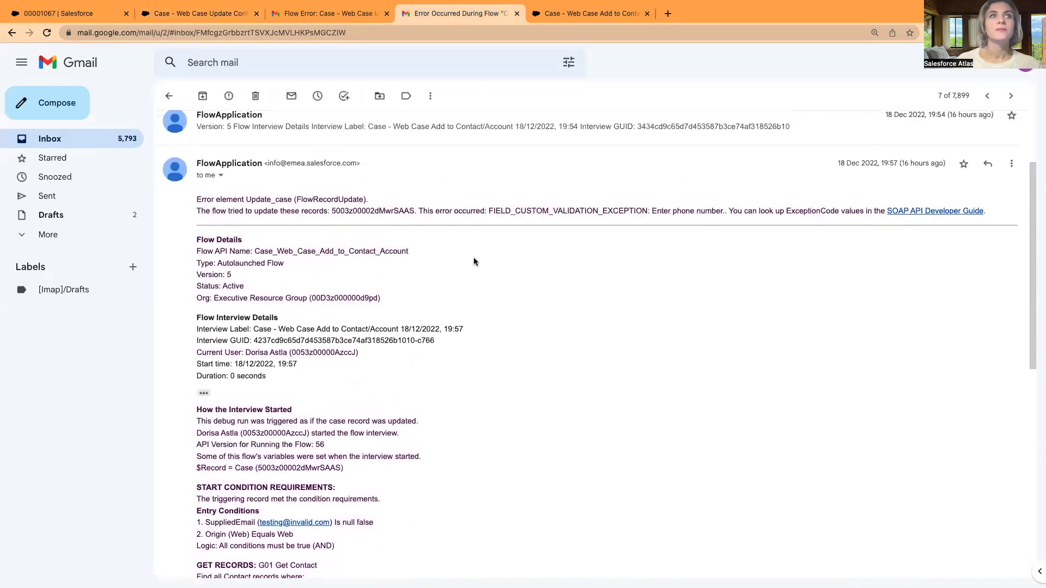
scroll(474, 258, down, 7)
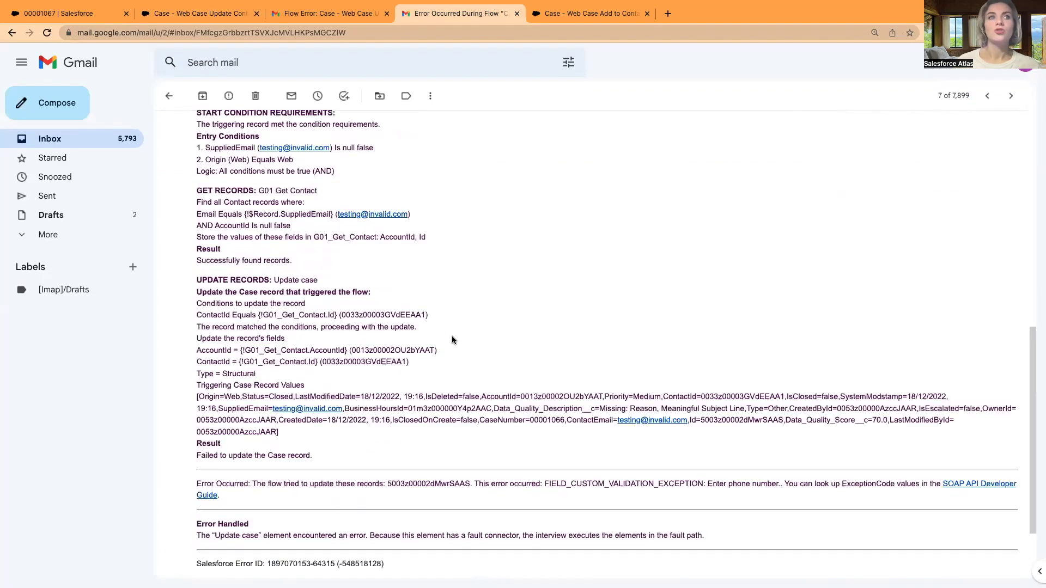
scroll(453, 337, up, 5)
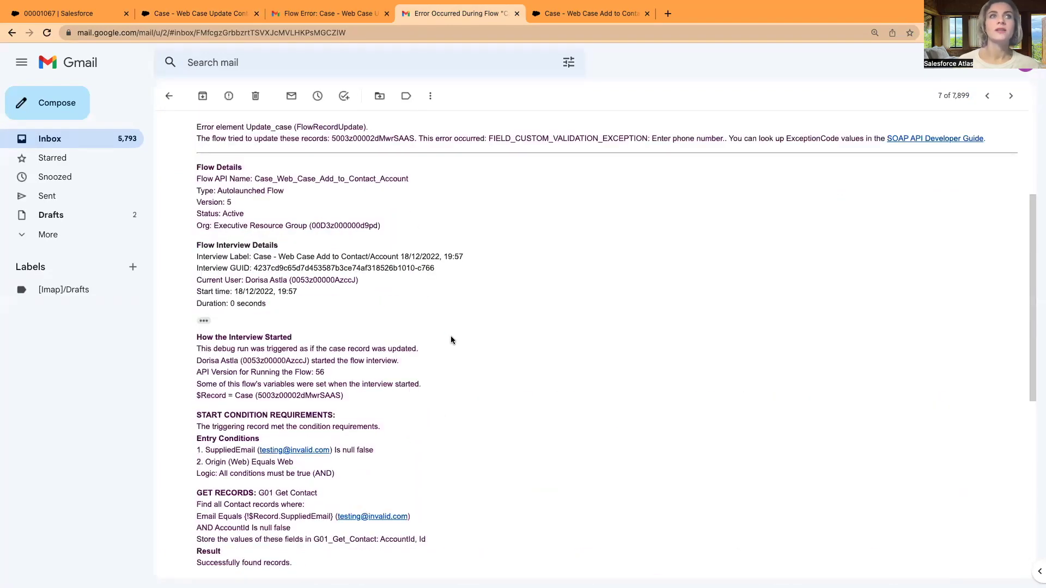
scroll(451, 340, down, 2)
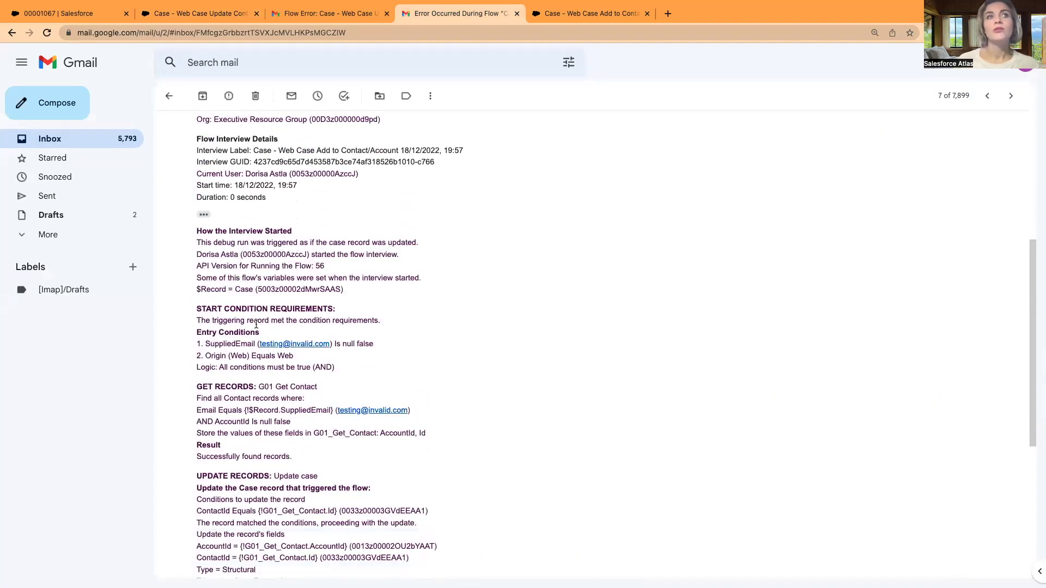
scroll(256, 325, down, 3)
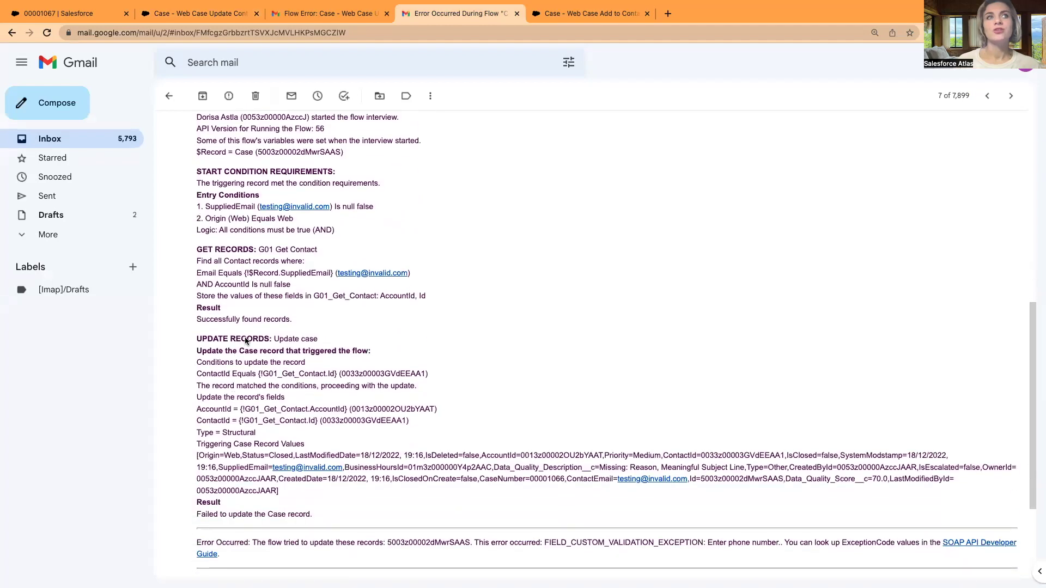
scroll(229, 417, down, 1)
scroll(275, 396, up, 5)
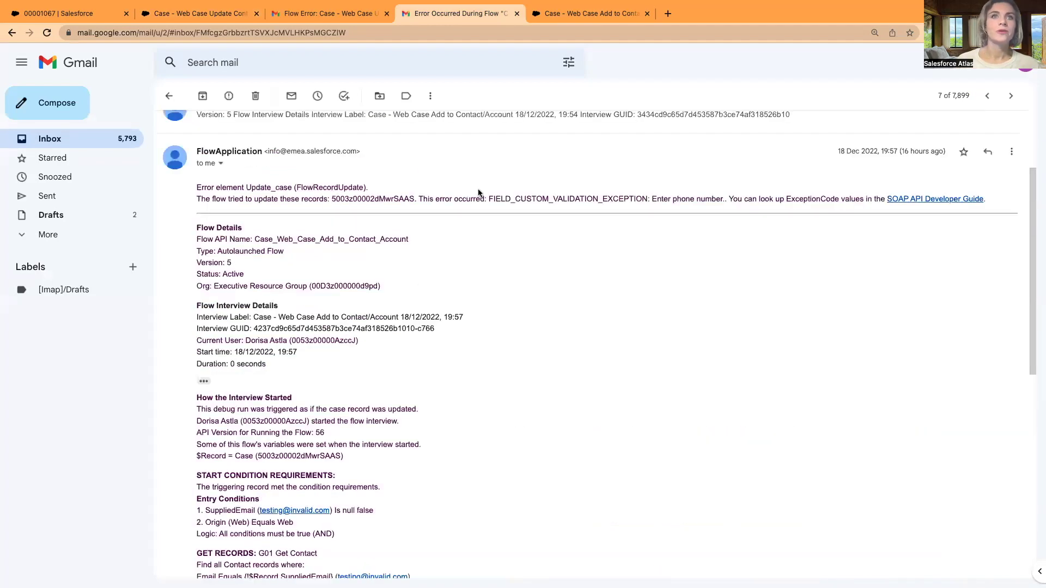
drag(488, 200, 647, 199)
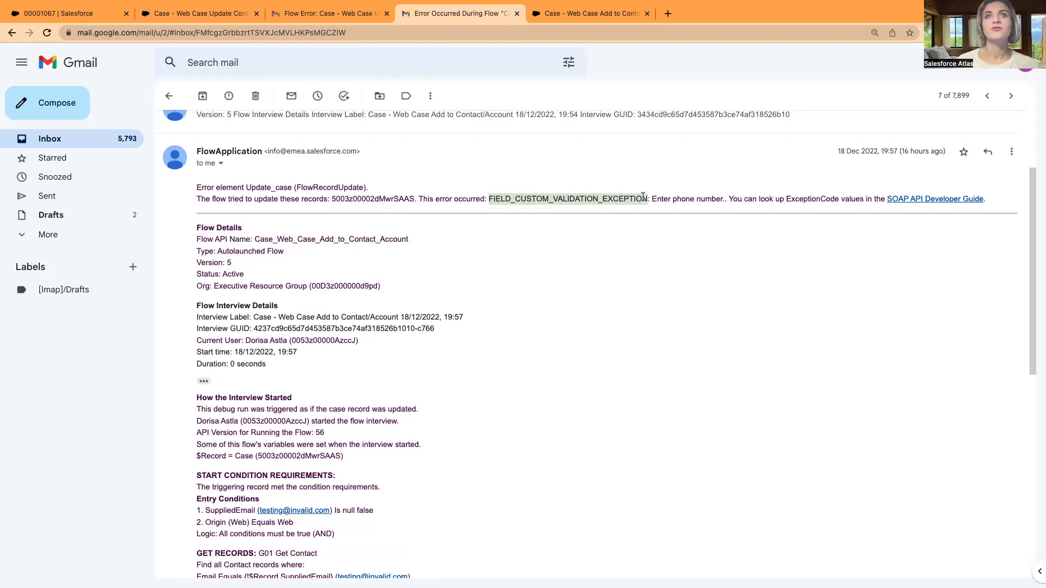
Read the rest of the error email, then return to the 'Case - Web Case Update' flow
scroll(551, 402, down, 3)
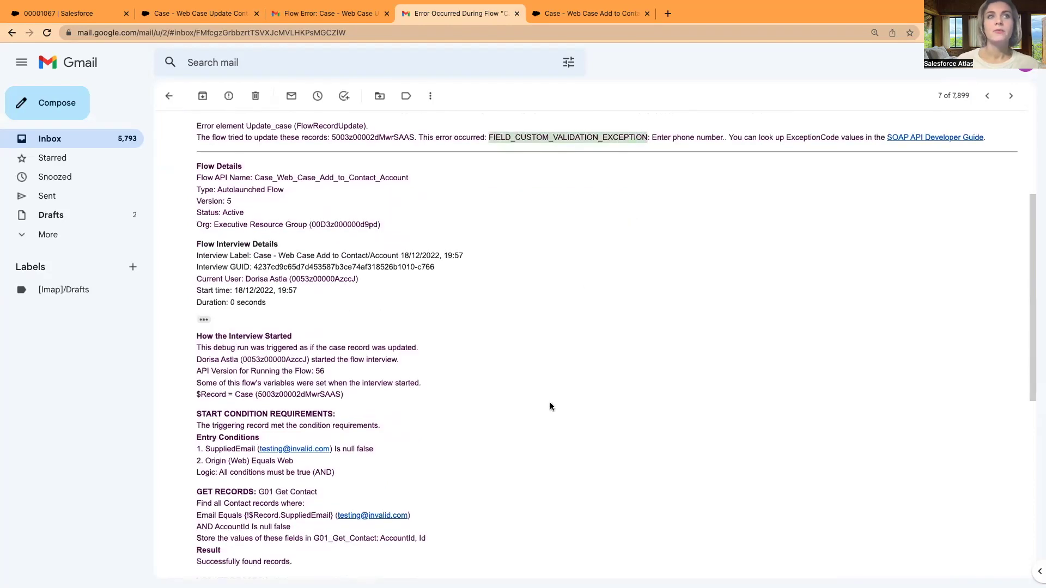
scroll(551, 401, down, 1)
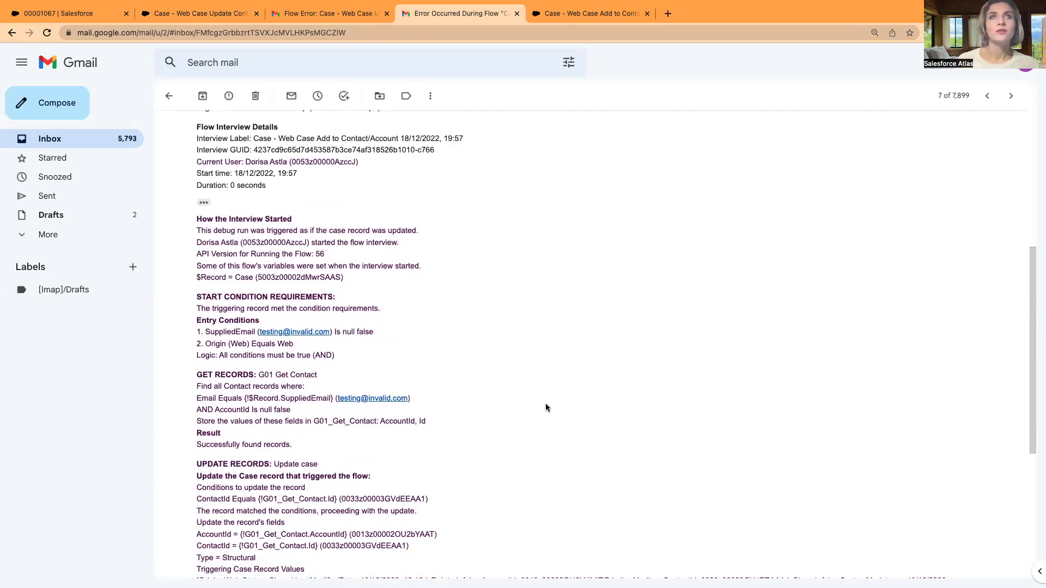
scroll(466, 429, down, 3)
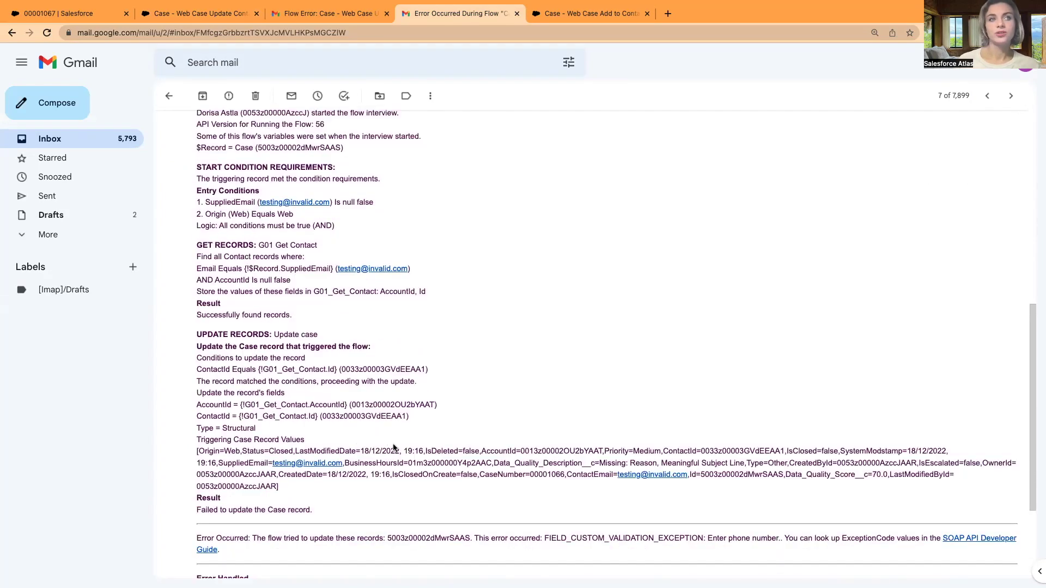
scroll(393, 448, up, 5)
click(184, 16)
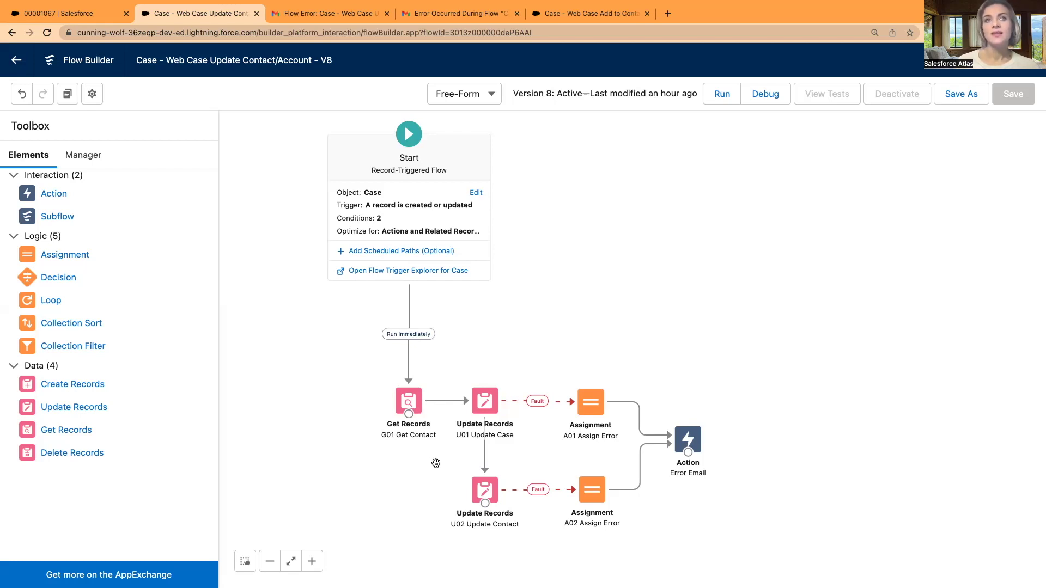
Switch to the '00001067 | Salesforce' case record tab
key(ctrl+shift+Tab)
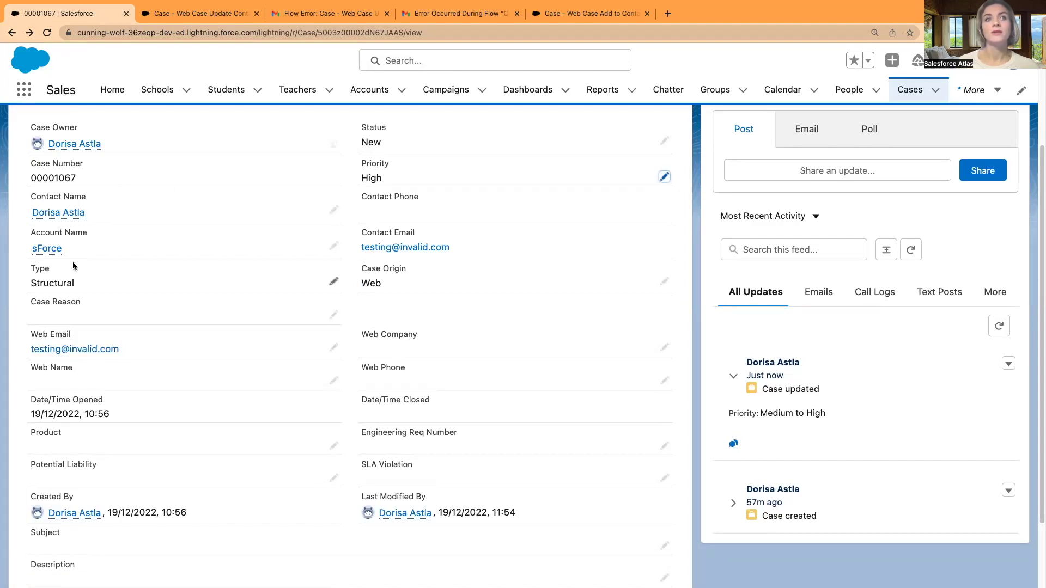
Open the case's linked contact record from Contact Name and review its details
scroll(73, 262, up, 1)
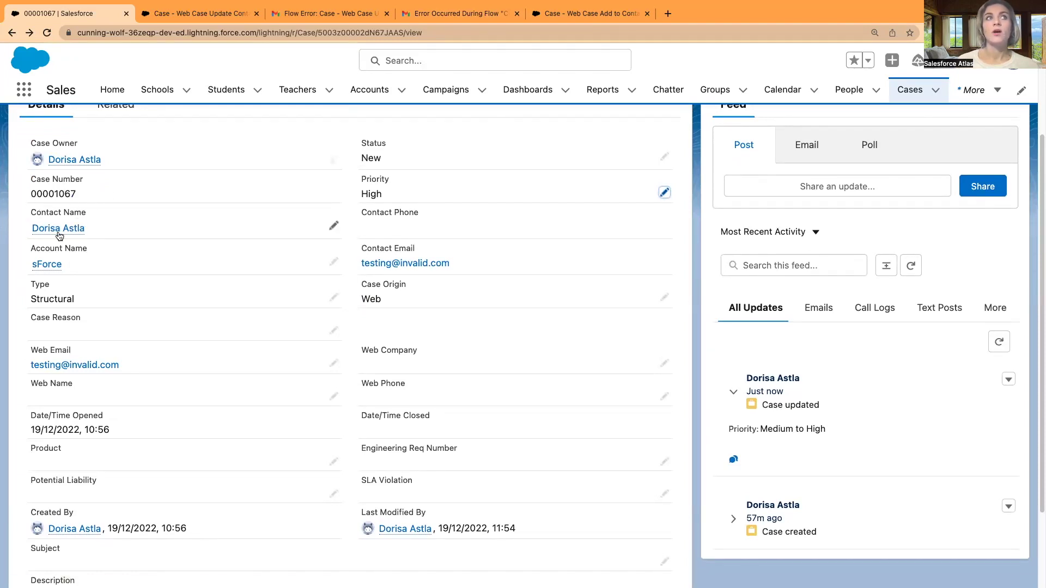
mouse_move(68, 233)
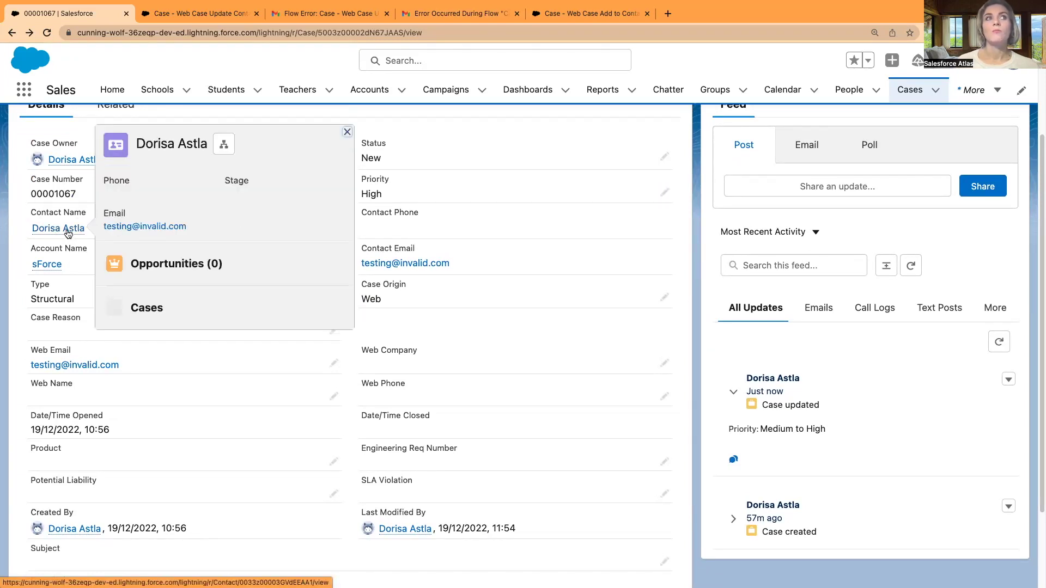
click(67, 233)
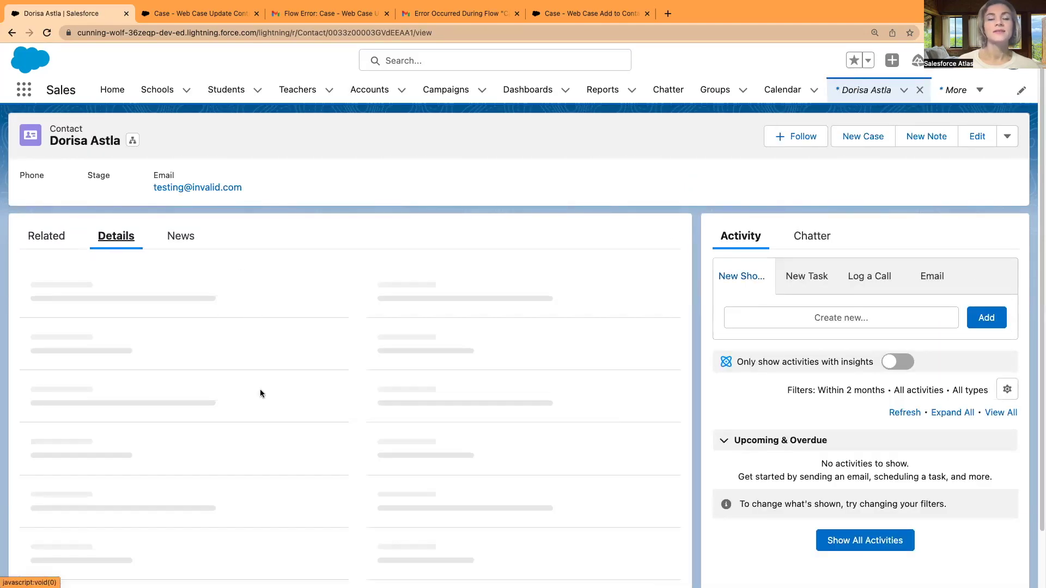
scroll(227, 403, down, 10)
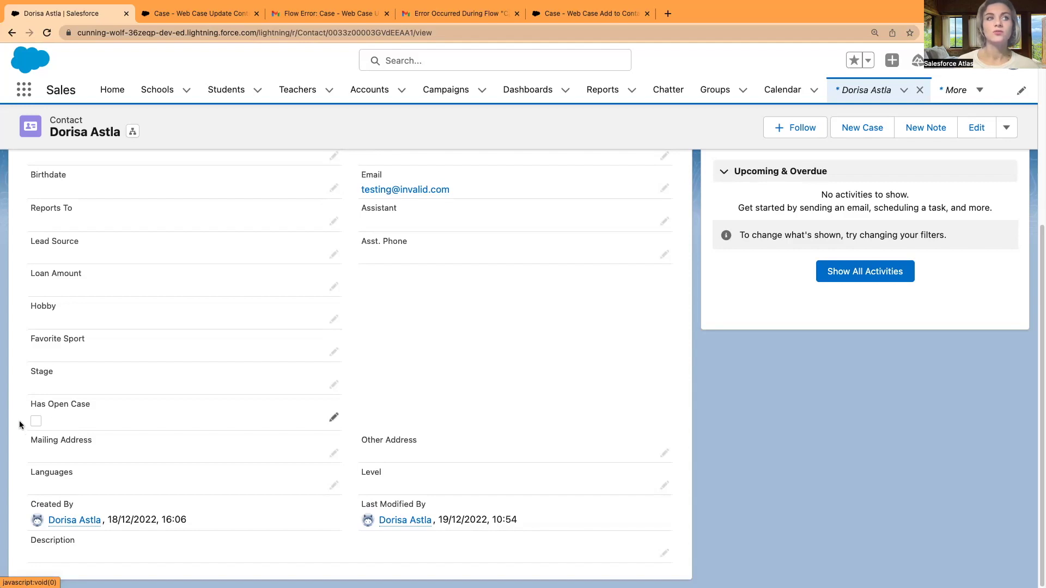
Go back to case 00001067, then return to the V8 case flow in Flow Builder
click(12, 32)
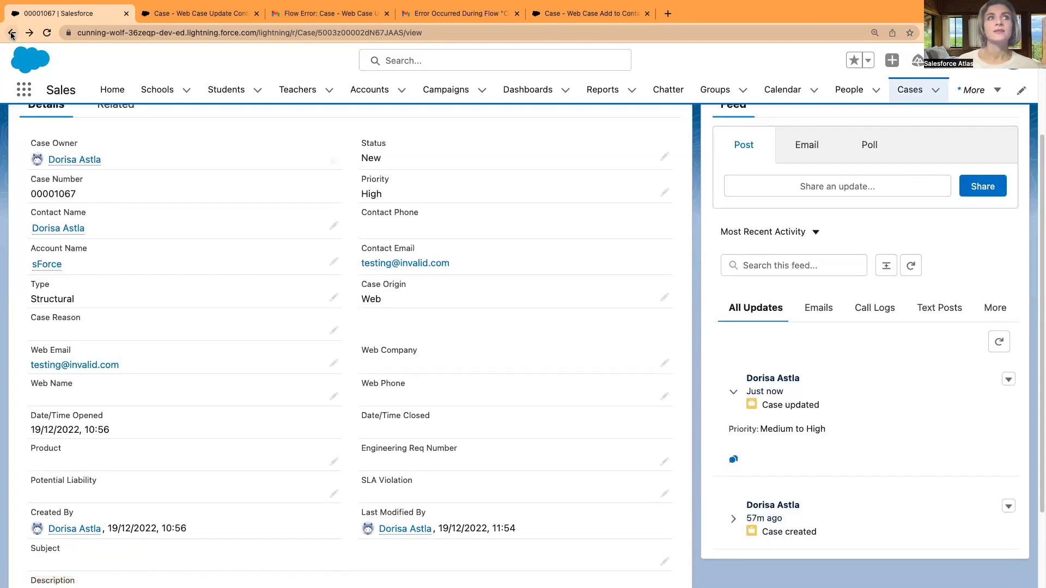
scroll(228, 284, up, 1)
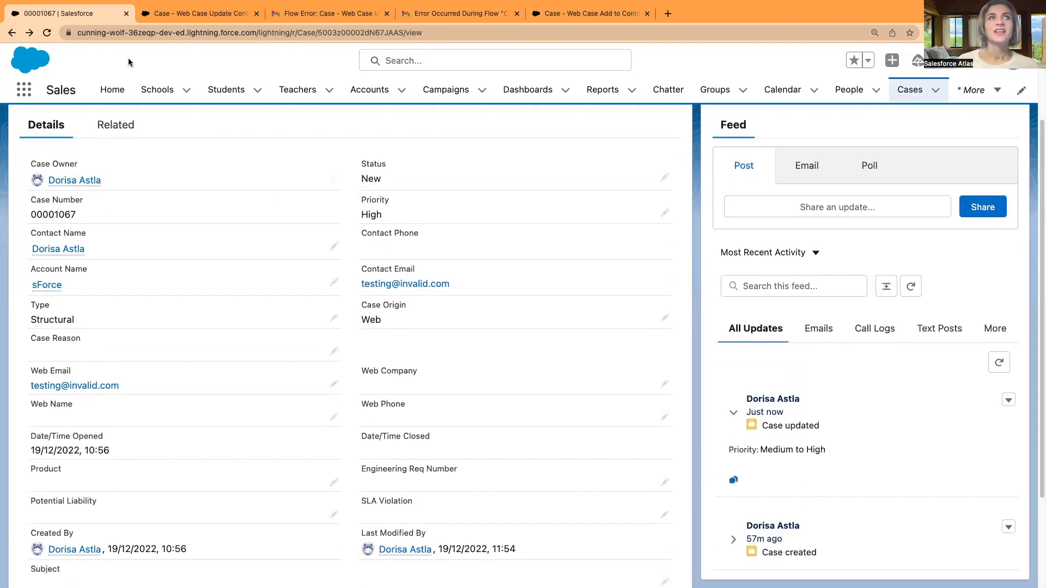
click(194, 13)
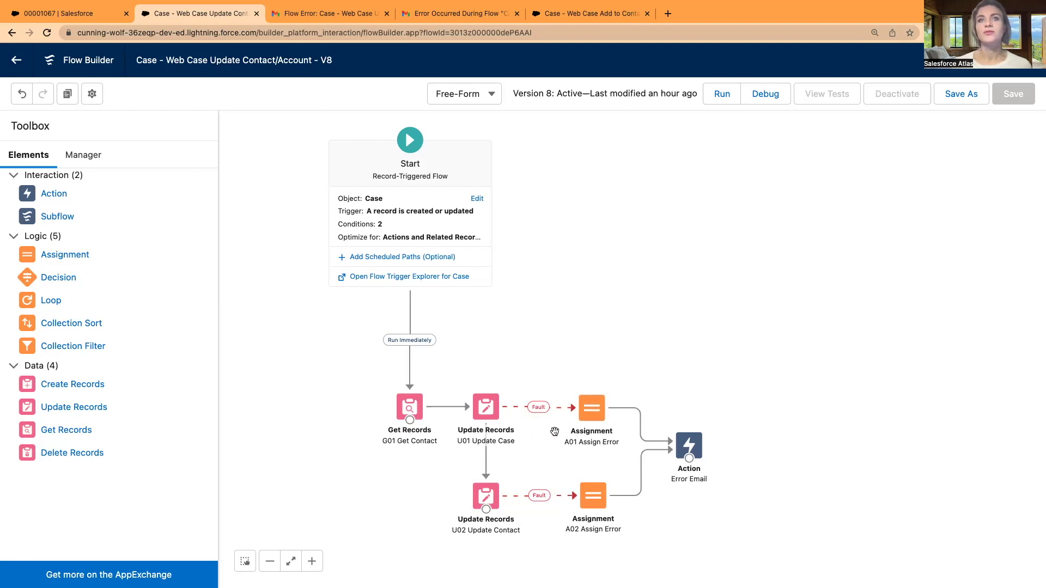
double_click(592, 409)
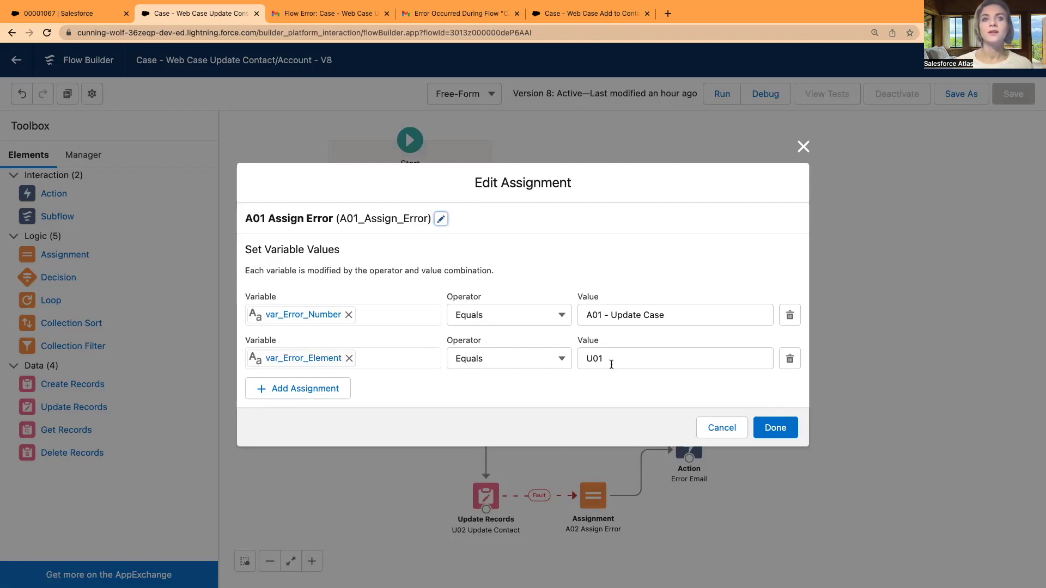
click(775, 428)
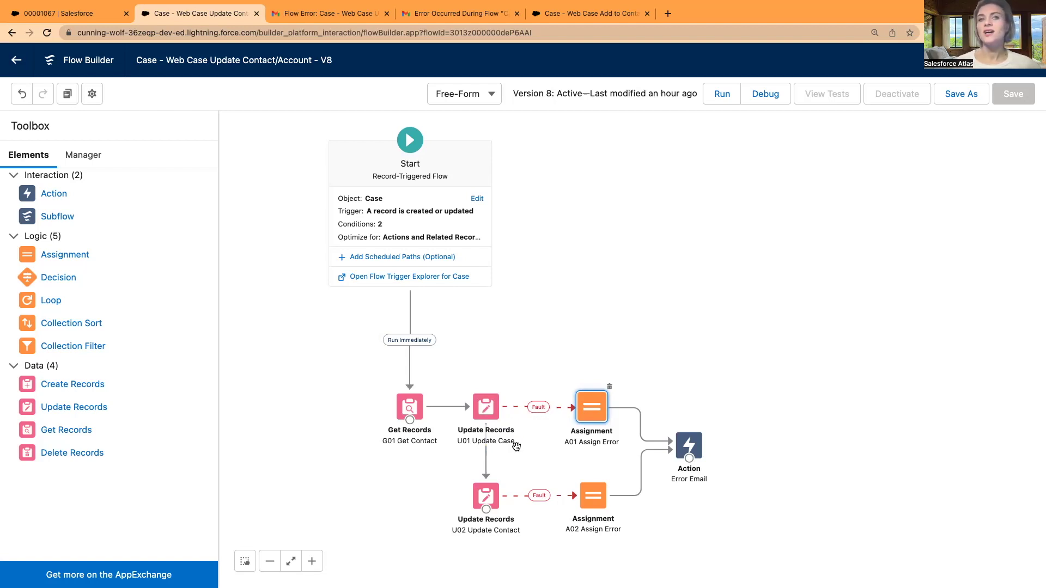
scroll(516, 446, down, 2)
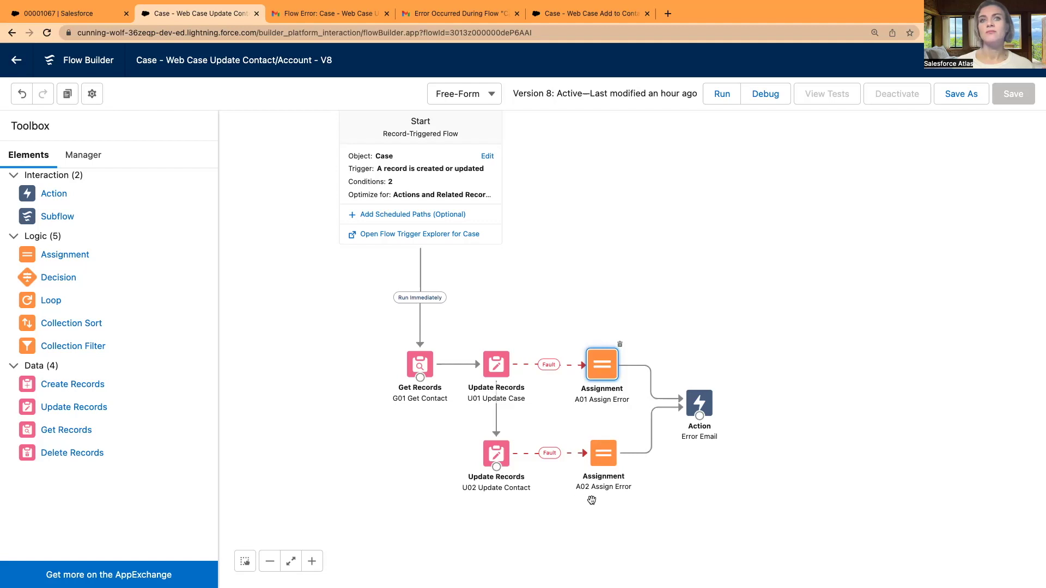
double_click(602, 454)
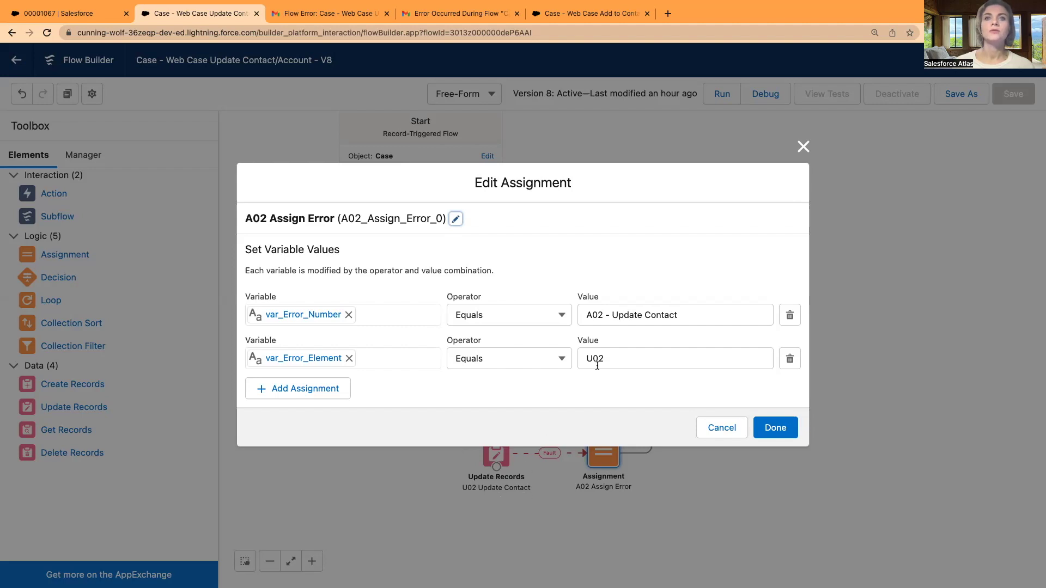
key(Escape)
double_click(700, 402)
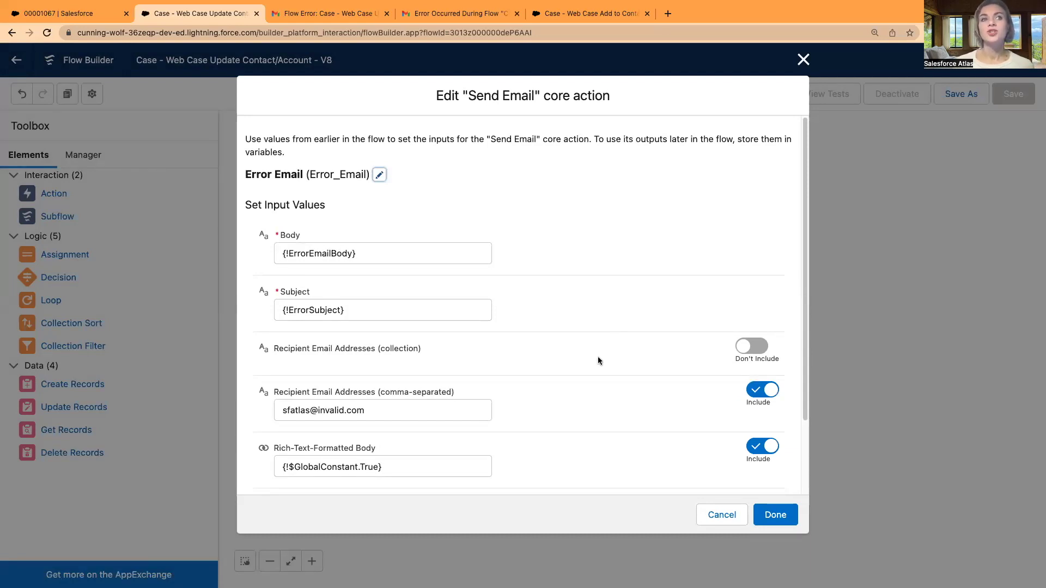
scroll(598, 361, down, 3)
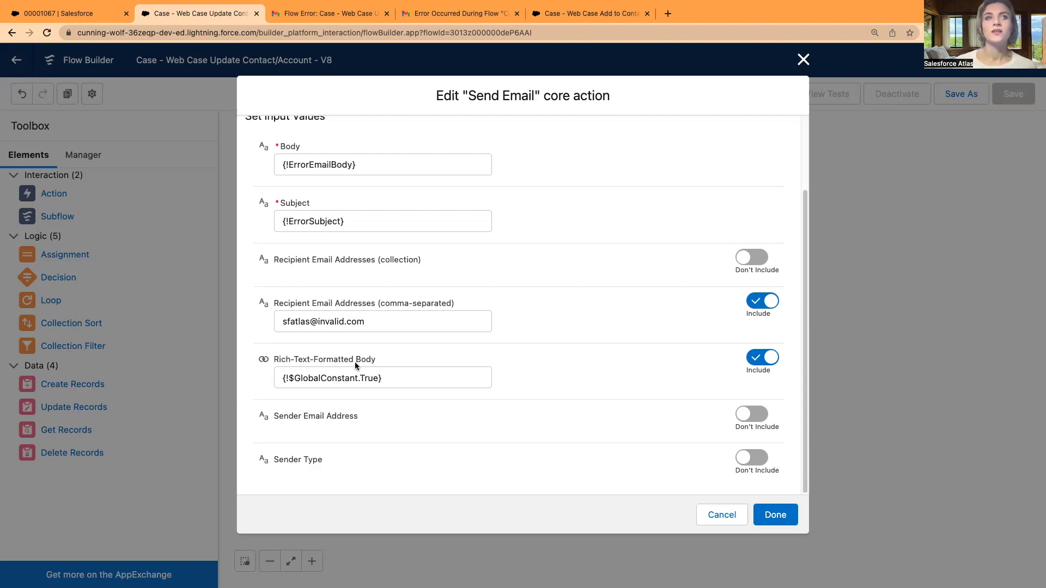
click(722, 515)
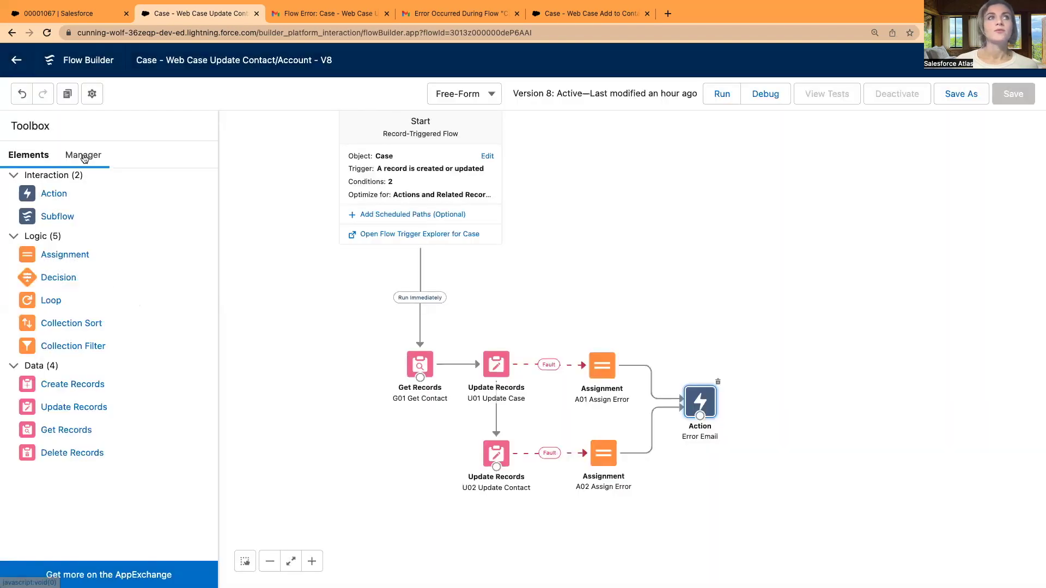
Open the ErrorEmailBody text template from the Manager list and read through its user, error, troubleshooting and record details
click(82, 155)
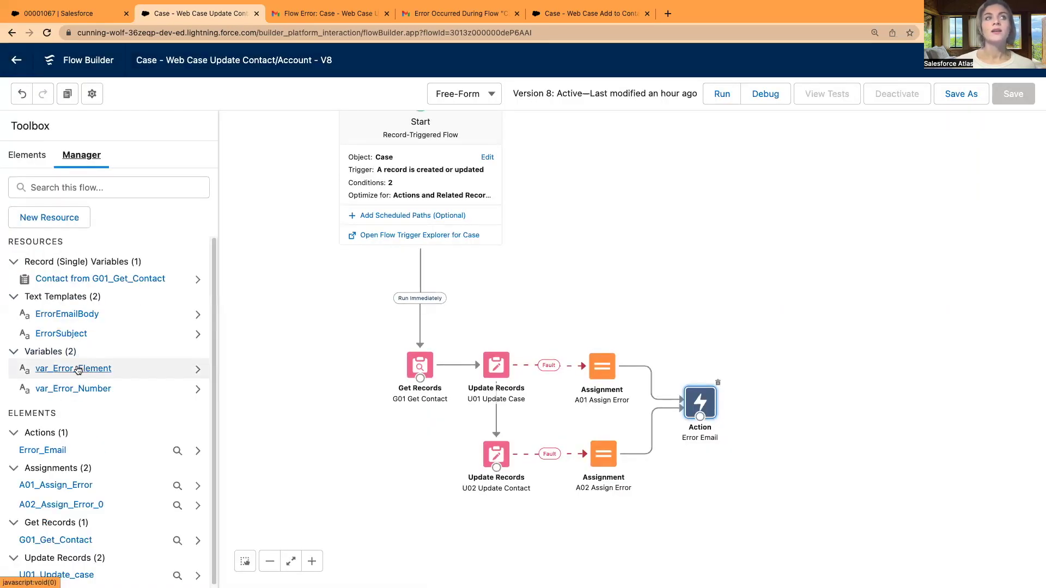
click(64, 316)
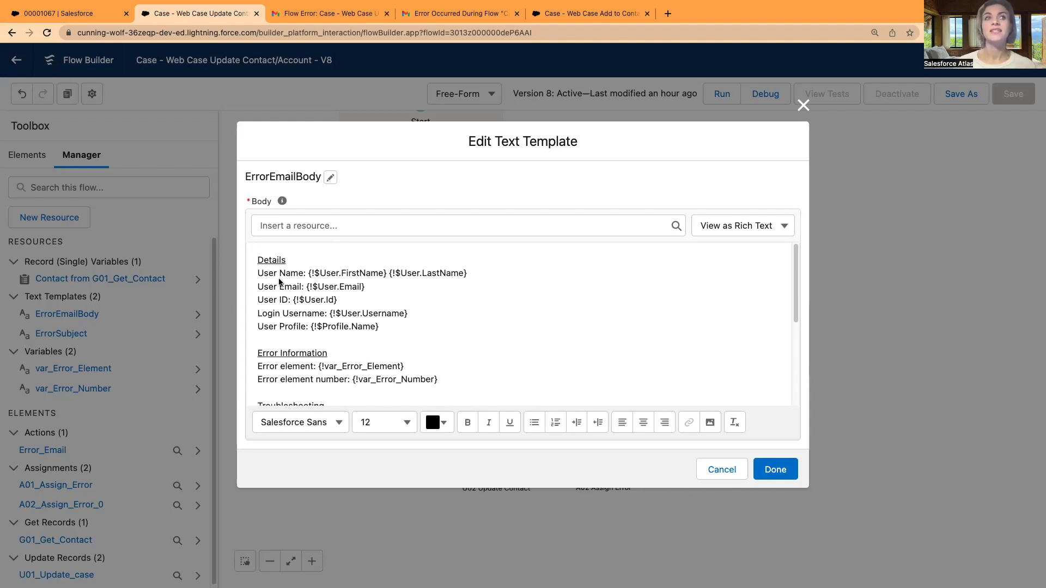
scroll(284, 313, down, 2)
scroll(336, 315, up, 2)
scroll(327, 329, down, 1)
scroll(334, 335, down, 4)
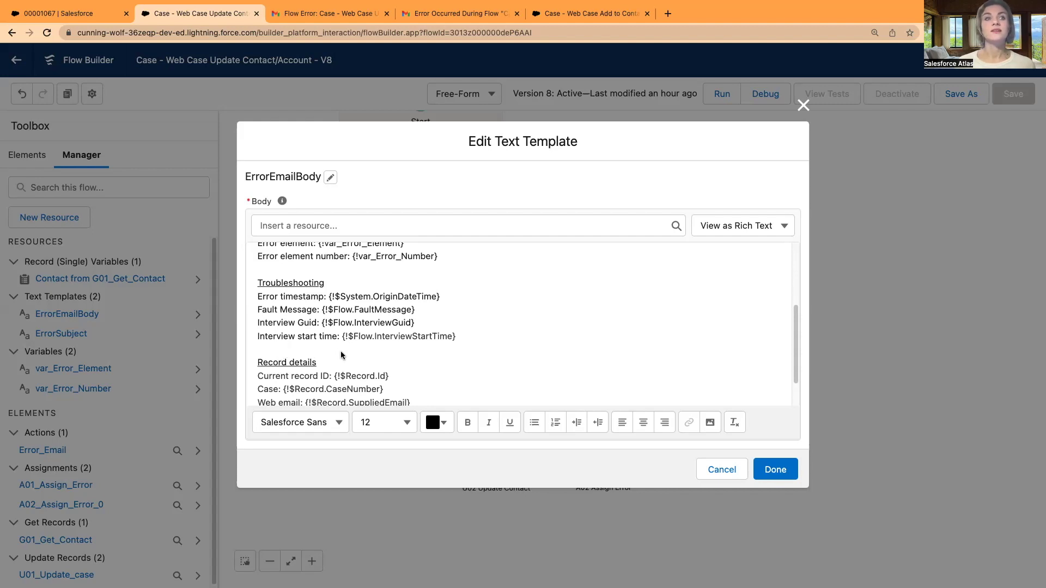
scroll(327, 354, up, 1)
scroll(332, 359, down, 3)
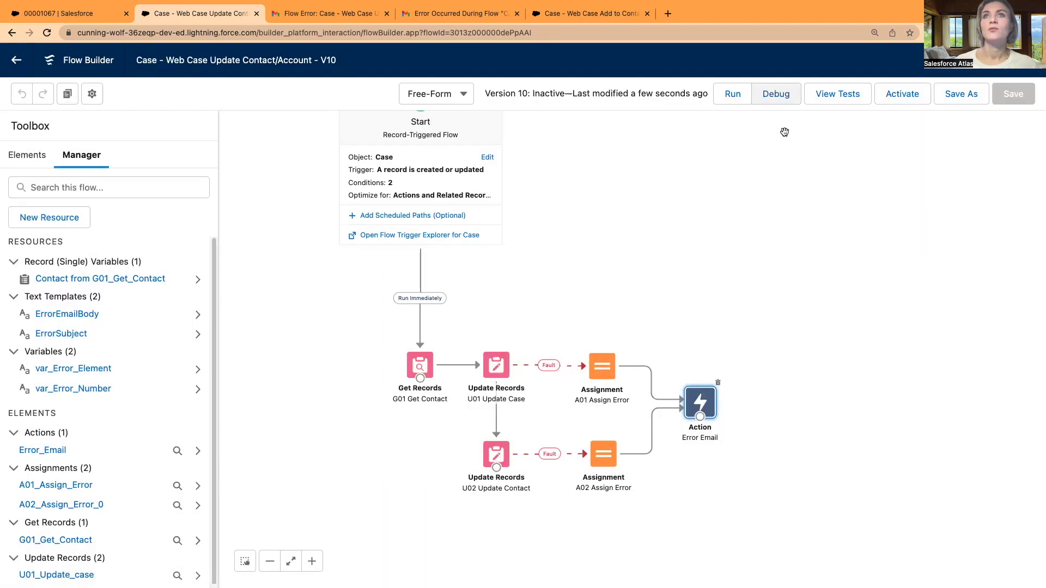
Debug the flow immediately as Created, with case 00001067 as the triggering record
click(776, 95)
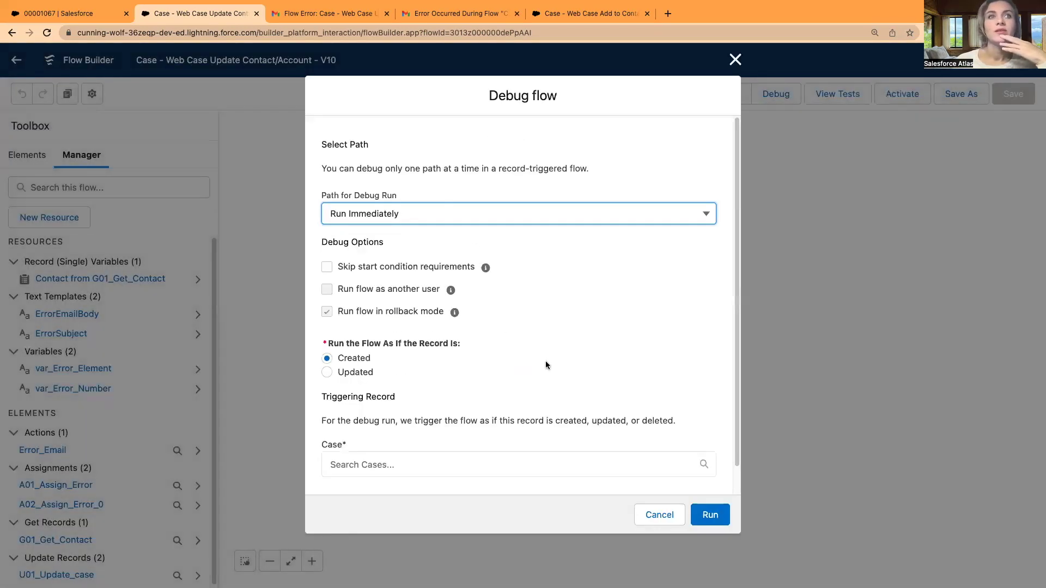
scroll(357, 336, down, 1)
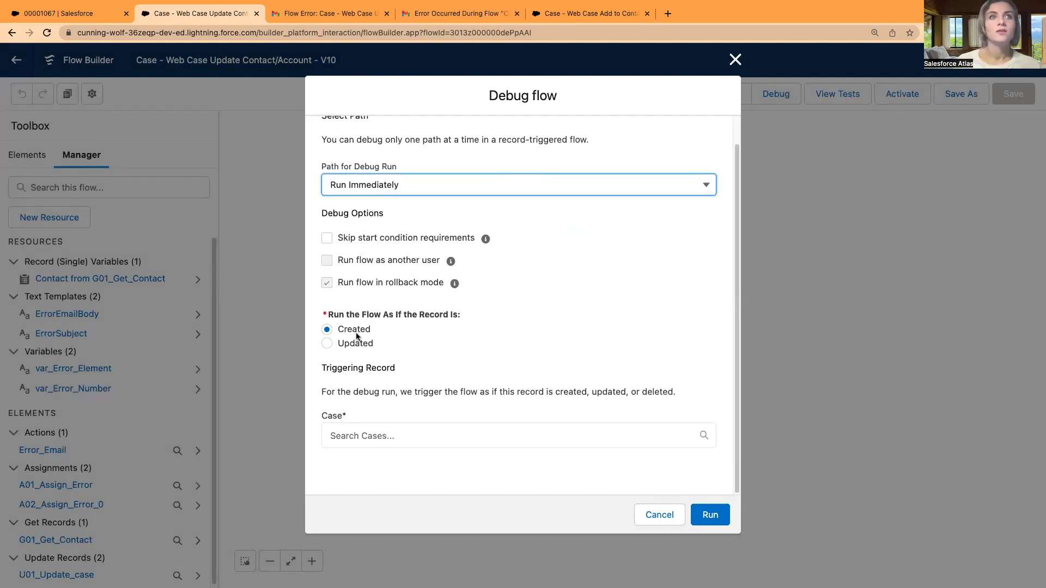
click(375, 437)
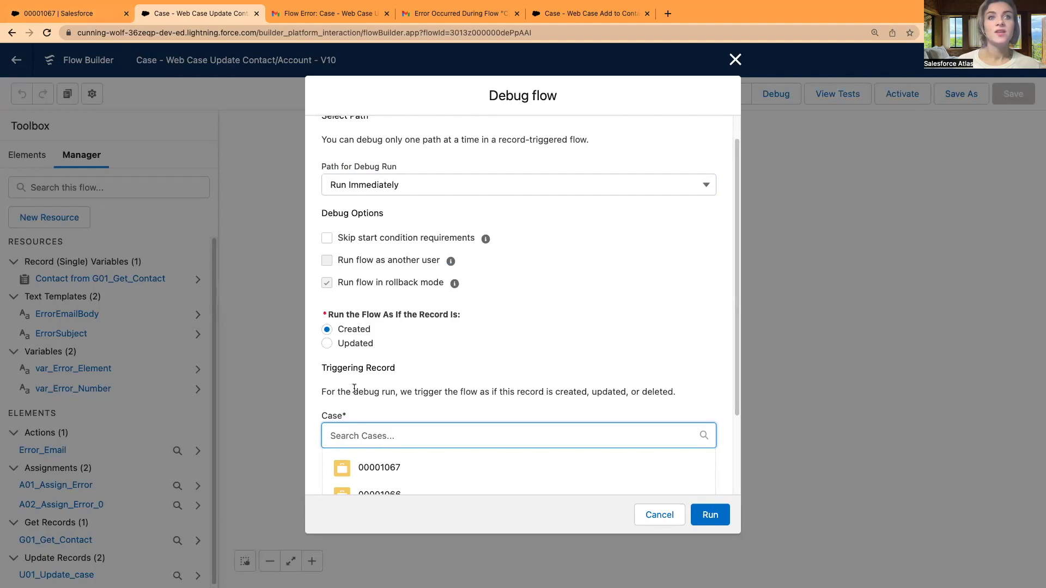
click(401, 469)
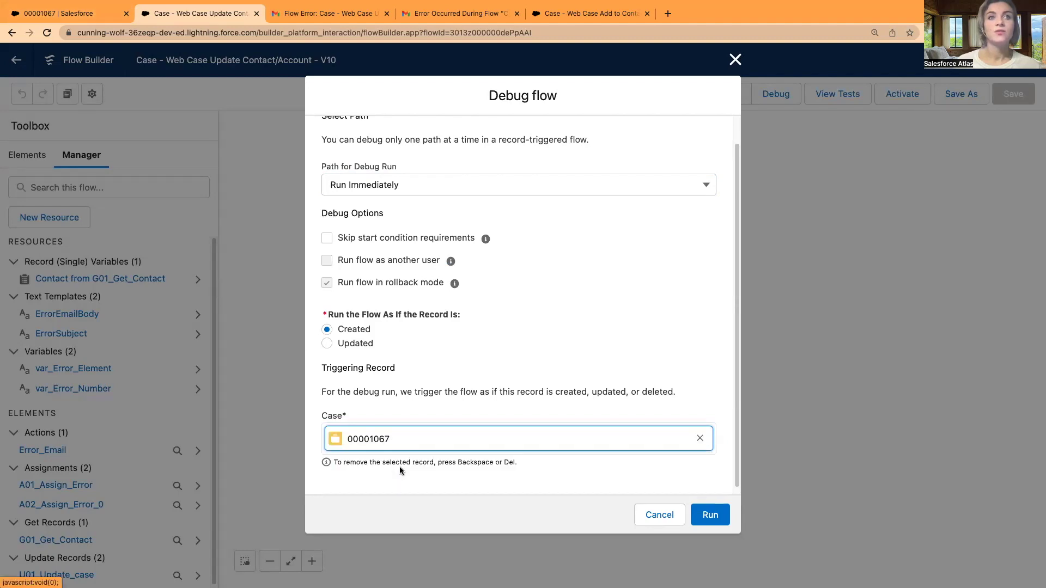
click(714, 516)
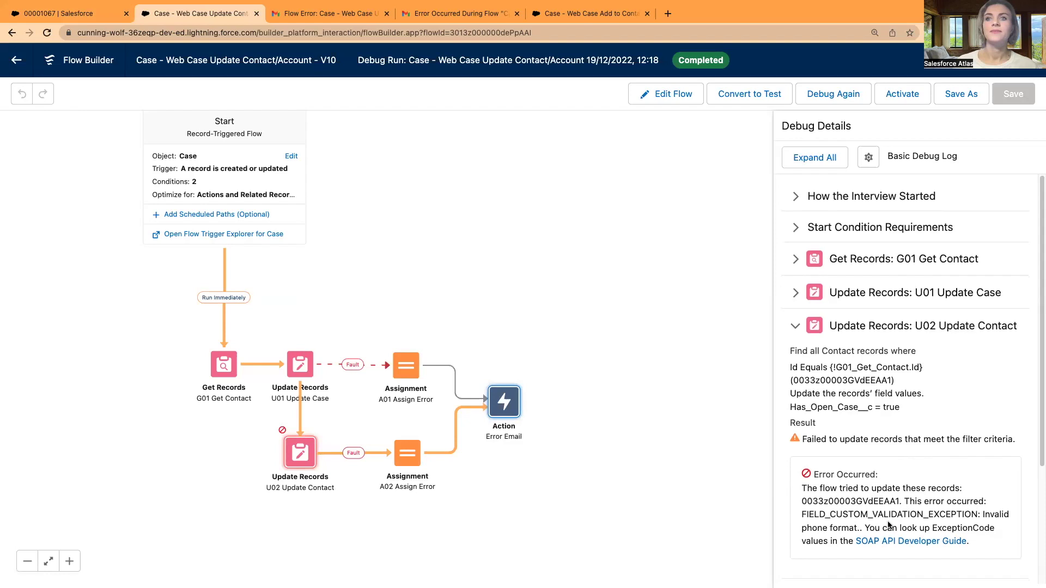
Review the debug results showing U02 Update Contact failing, and expand the Send Email: Error Email step
scroll(894, 414, down, 2)
scroll(850, 314, up, 2)
scroll(861, 299, down, 3)
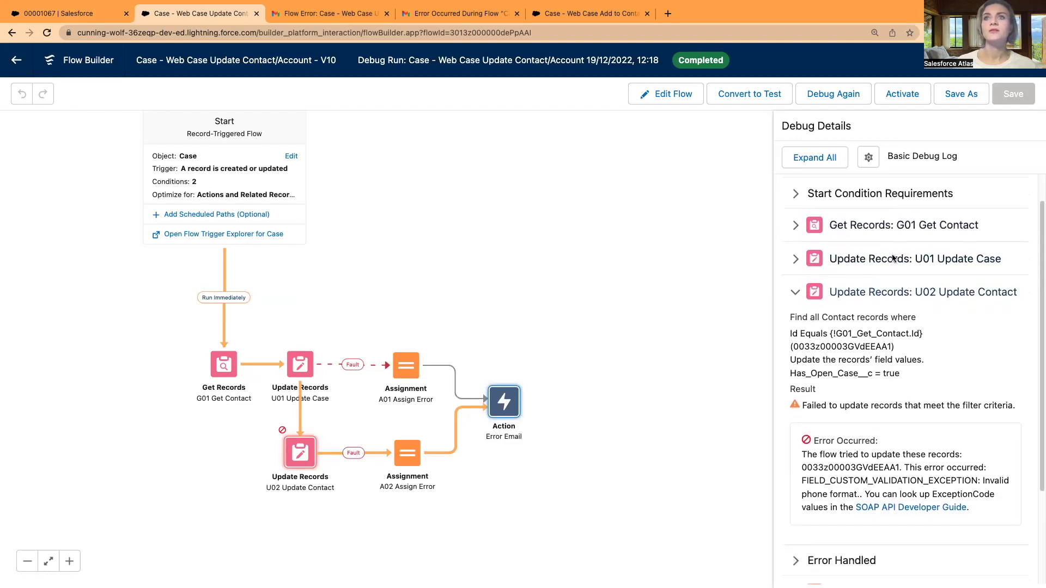
scroll(884, 271, down, 2)
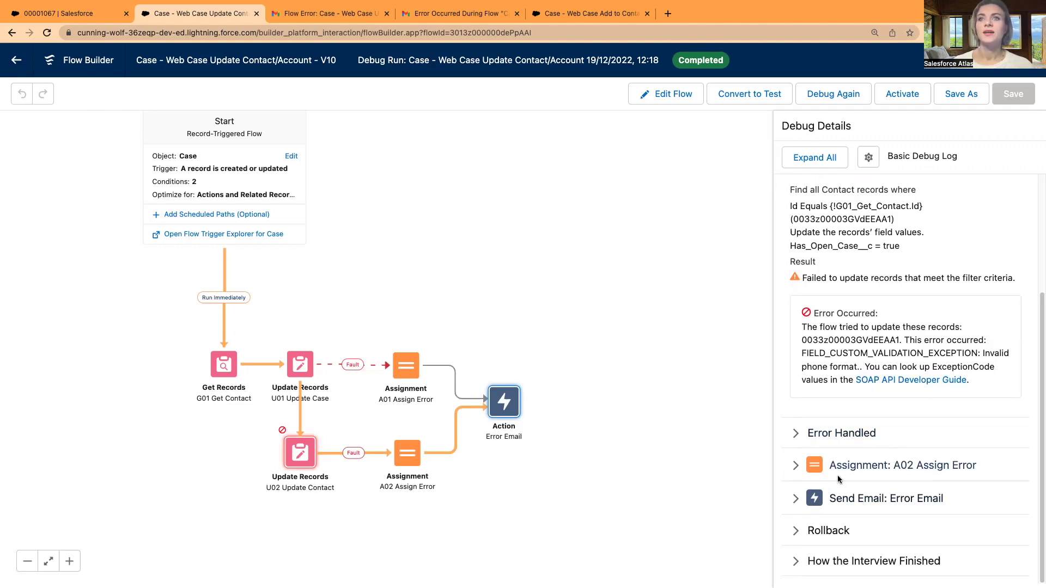
click(796, 499)
Inspect the Error Email step's input values, including its body text
scroll(817, 513, down, 2)
scroll(848, 523, down, 4)
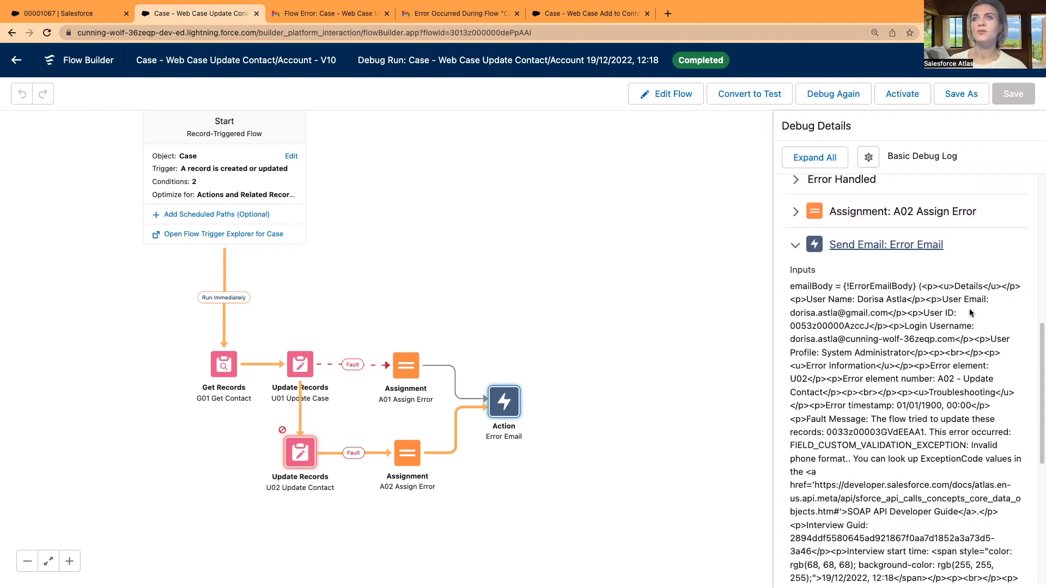
scroll(872, 338, down, 1)
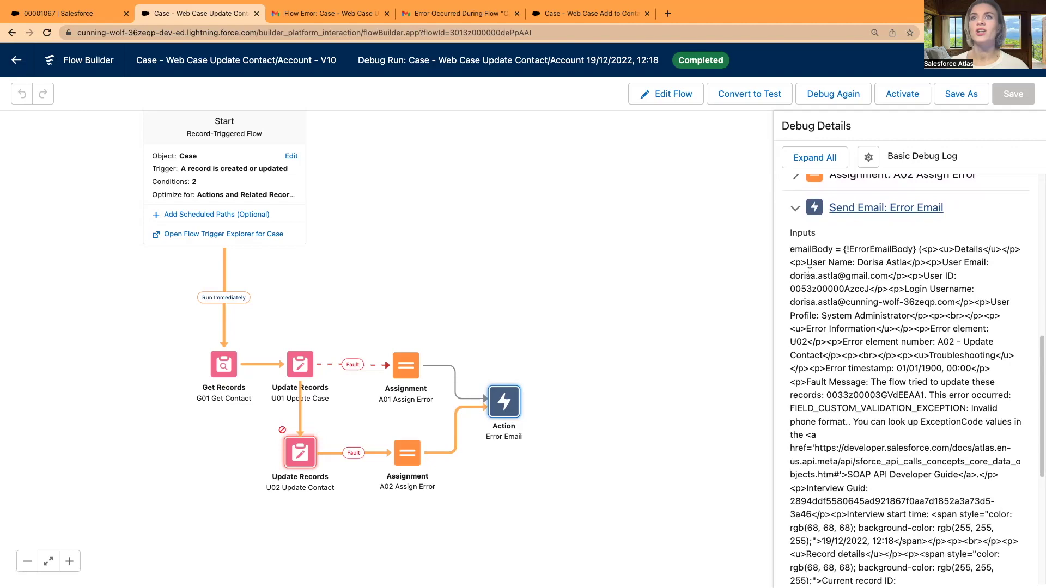
drag(810, 274, 899, 289)
scroll(900, 288, down, 3)
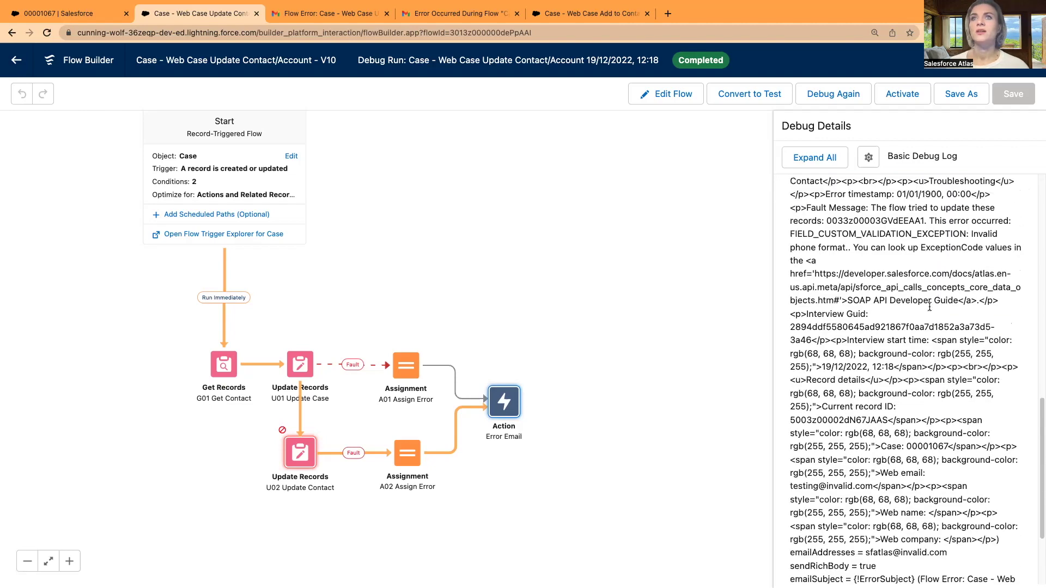
click(928, 308)
Mark the emailAddresses recipient, then open the received Flow Error email in Gmail
scroll(929, 308, down, 4)
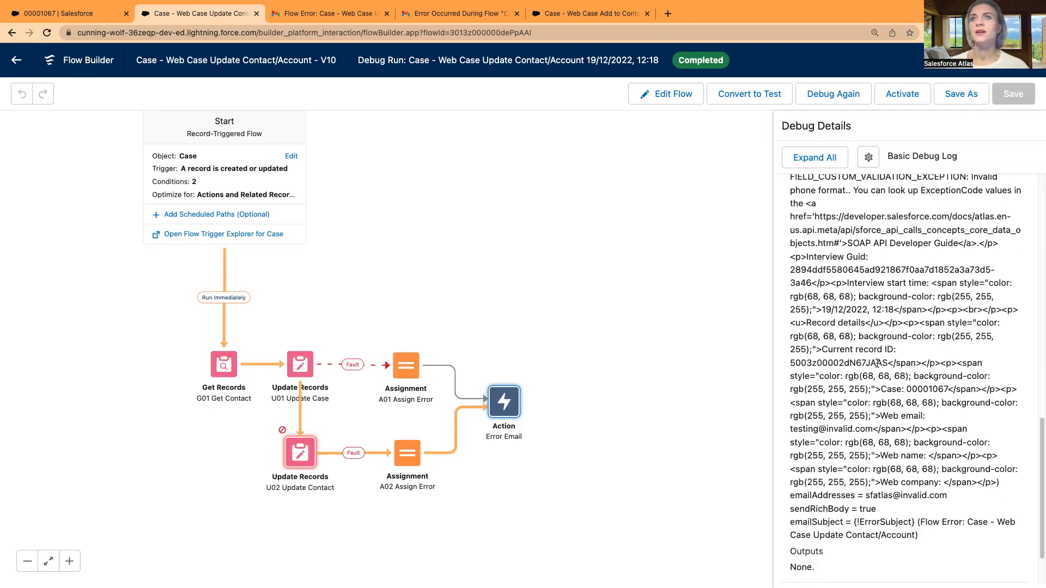
scroll(887, 369, down, 1)
scroll(922, 471, up, 1)
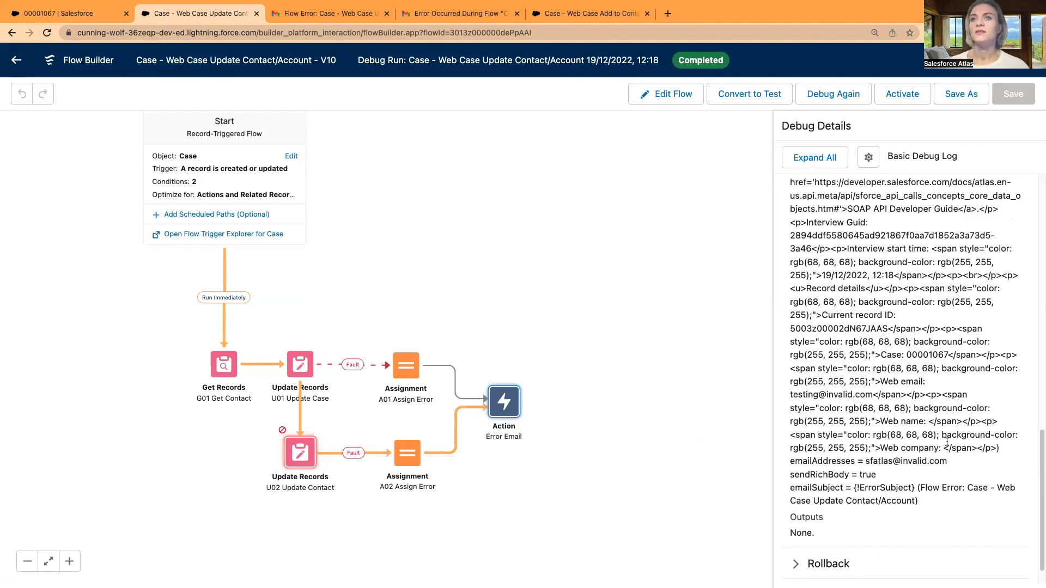
drag(948, 461, 864, 461)
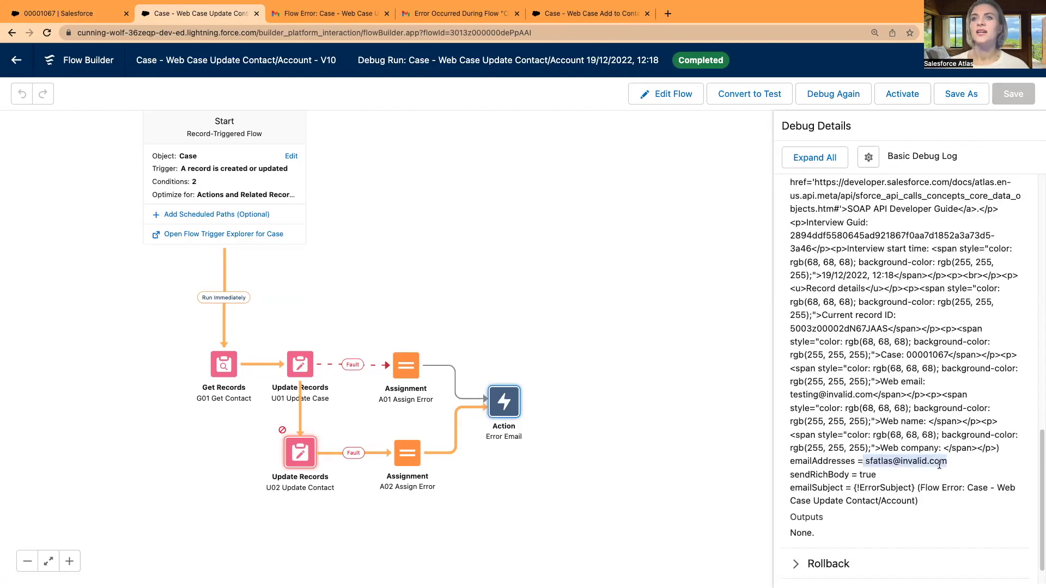
scroll(933, 474, up, 1)
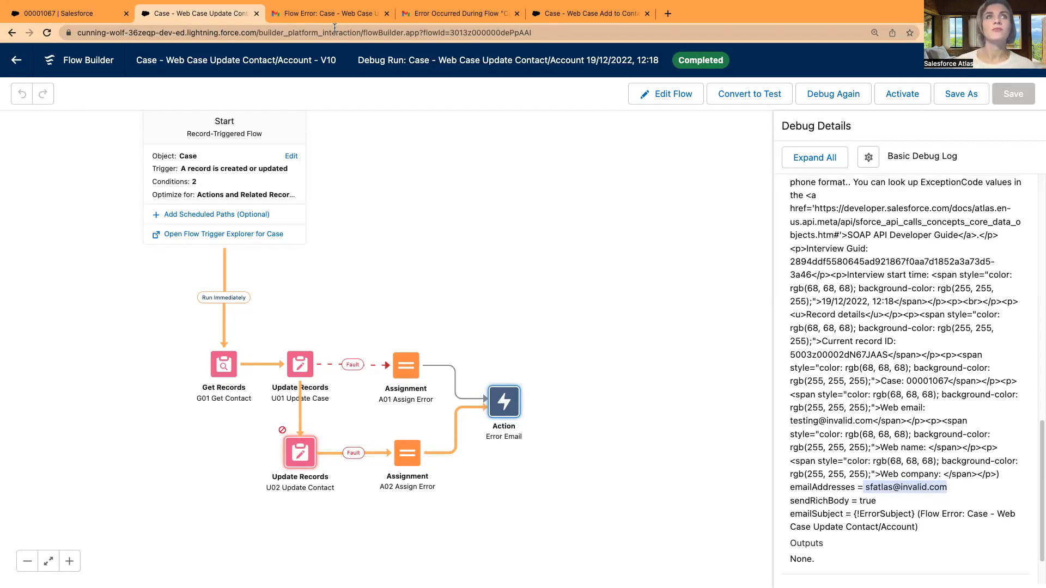
click(325, 14)
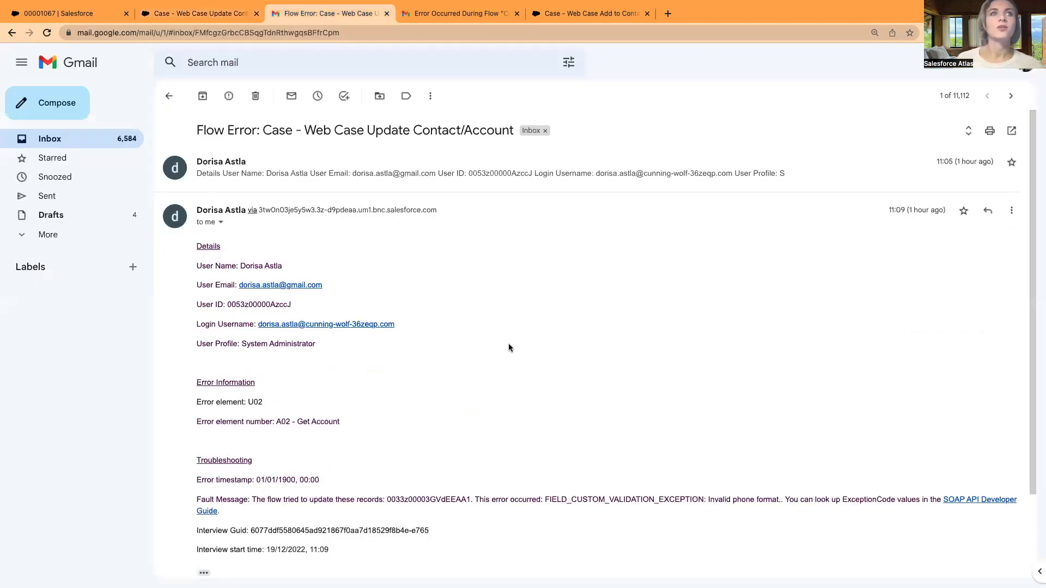
scroll(488, 364, down, 2)
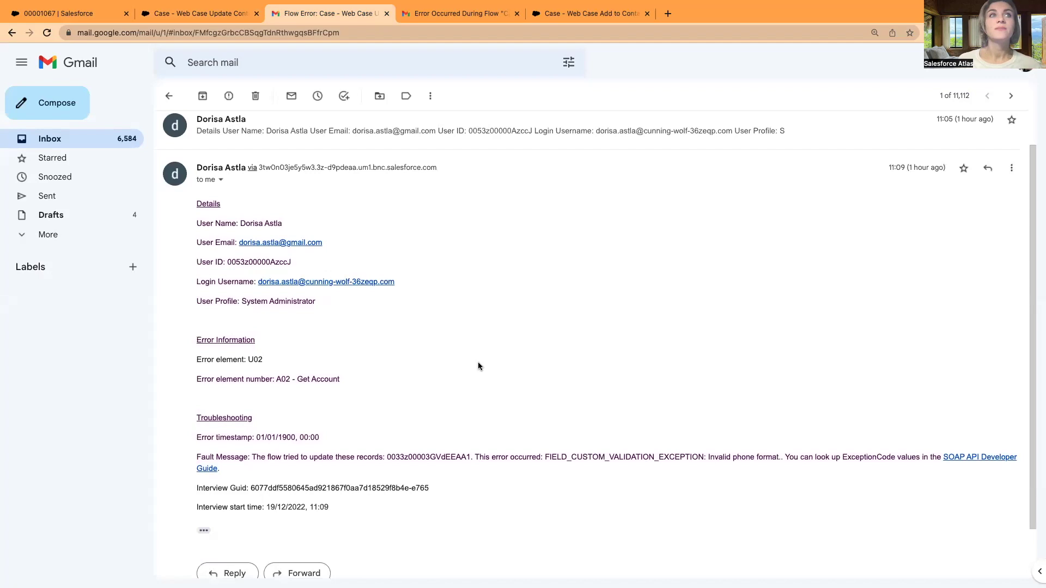
scroll(479, 362, down, 2)
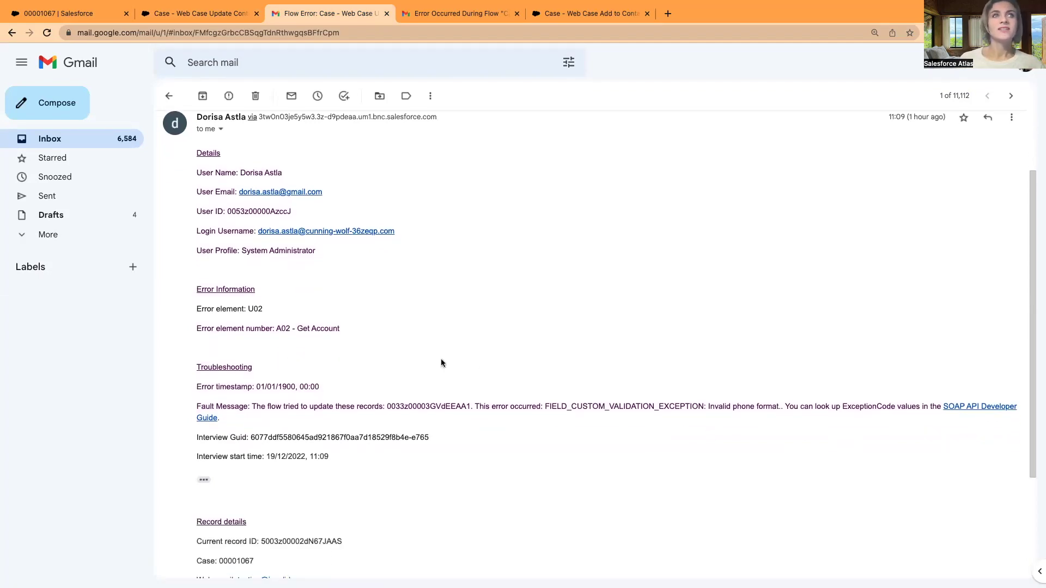
scroll(441, 360, up, 1)
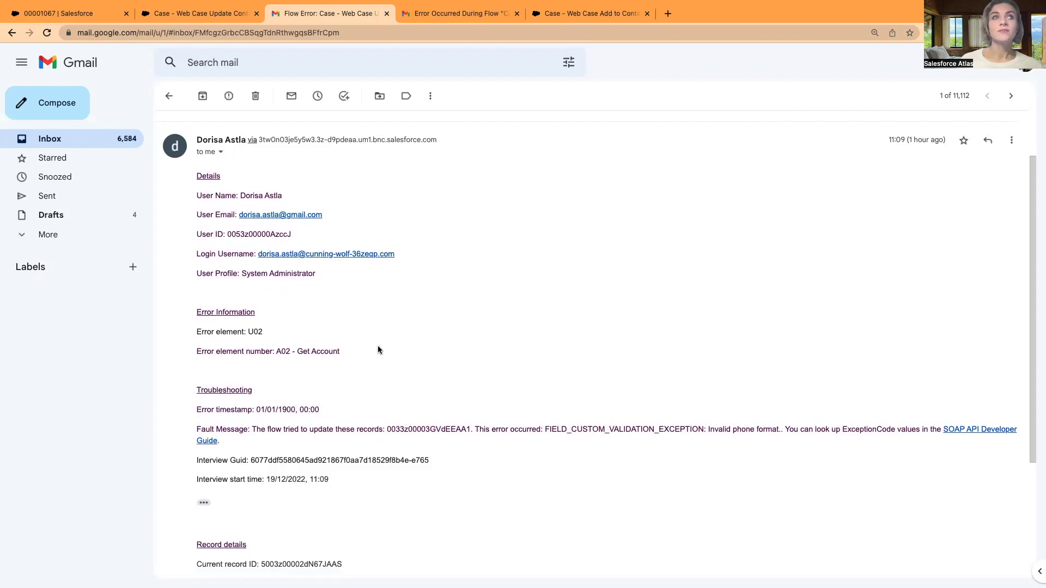
scroll(327, 327, down, 2)
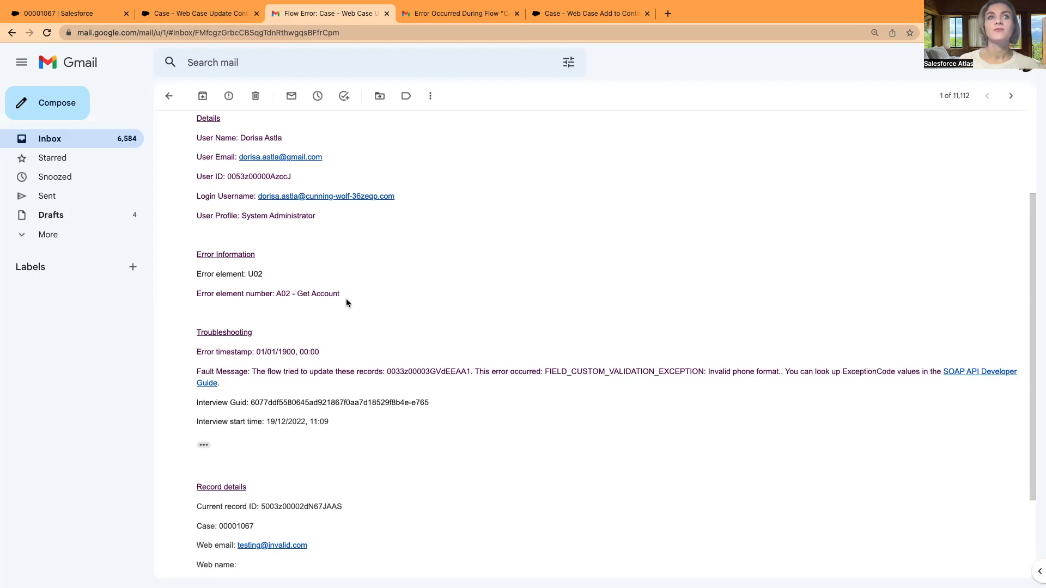
drag(344, 296, 298, 295)
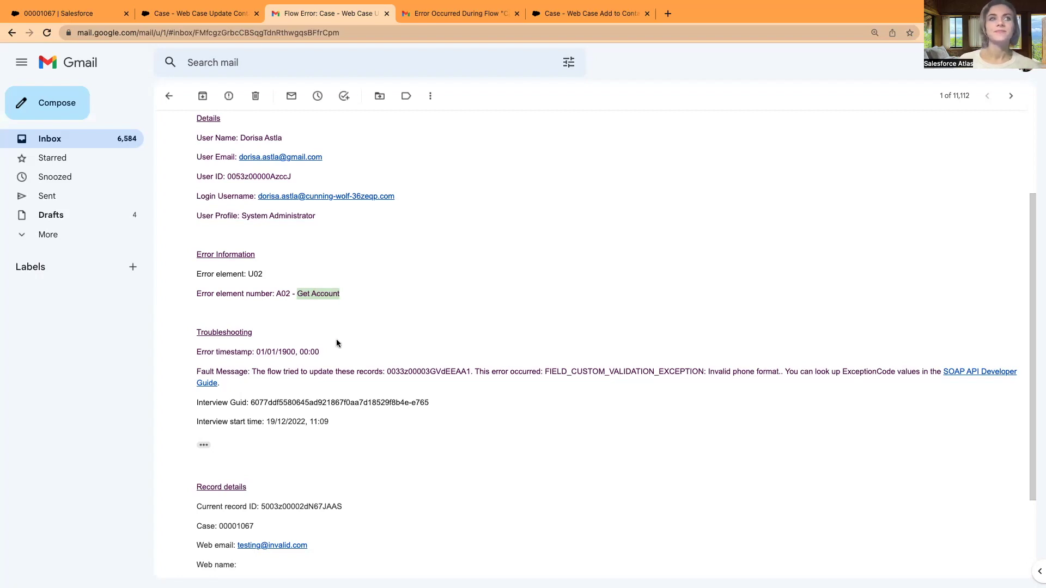
scroll(221, 302, down, 1)
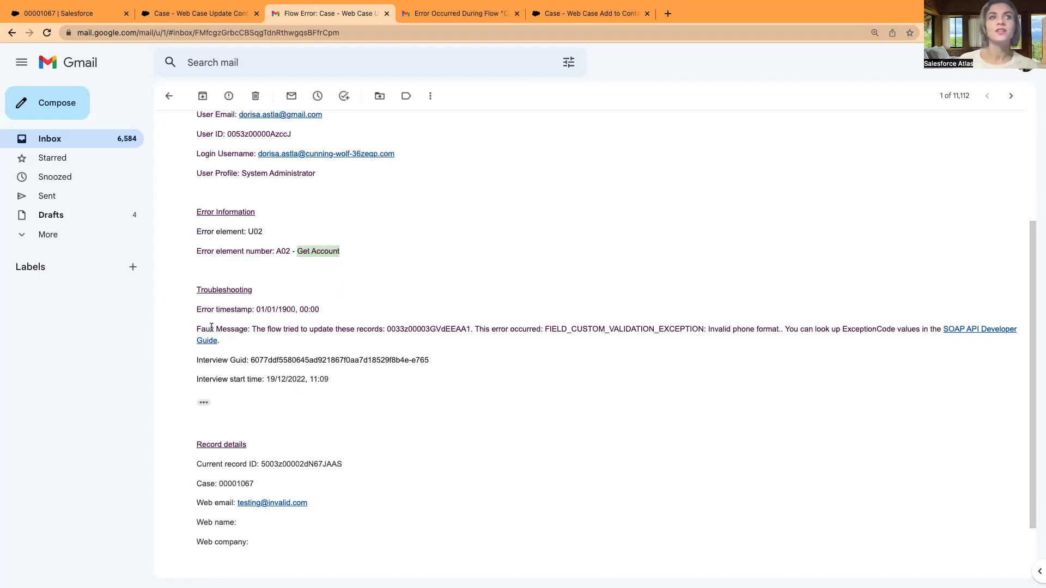
scroll(211, 327, down, 1)
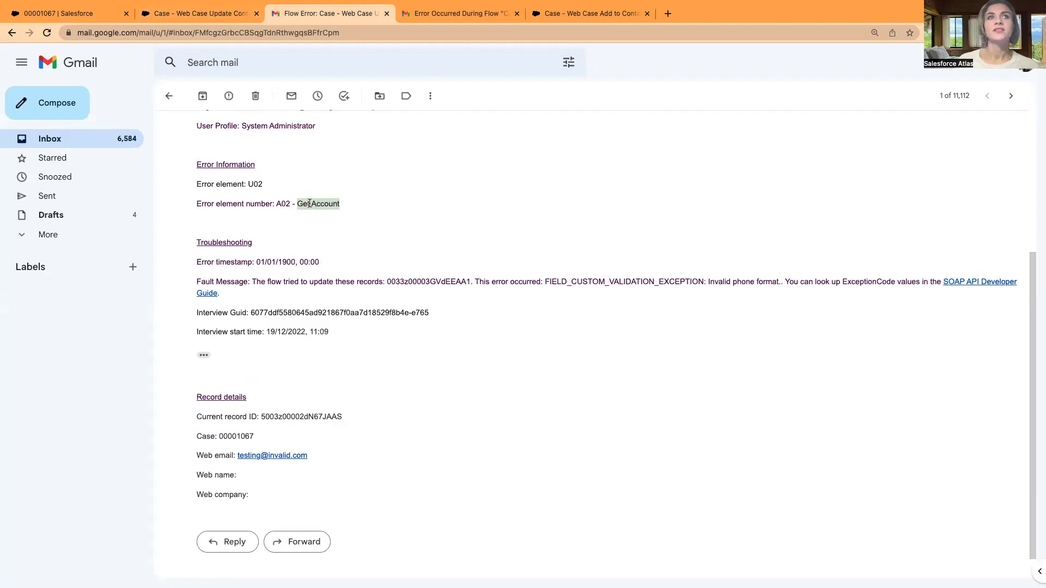
scroll(409, 260, down, 1)
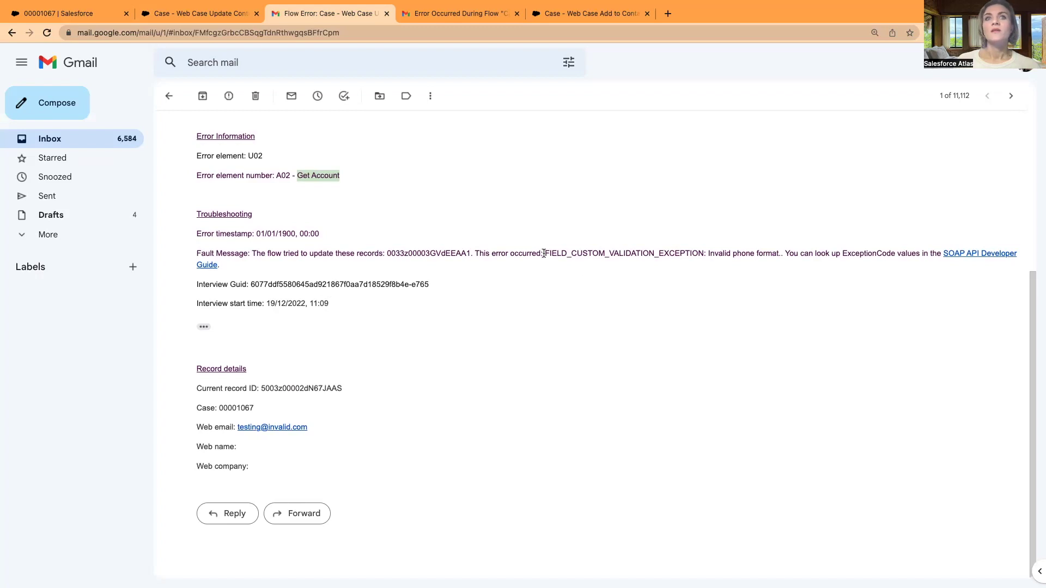
mouse_move(545, 252)
mouse_down()
mouse_move(776, 252)
mouse_move(545, 254)
mouse_up()
click(776, 252)
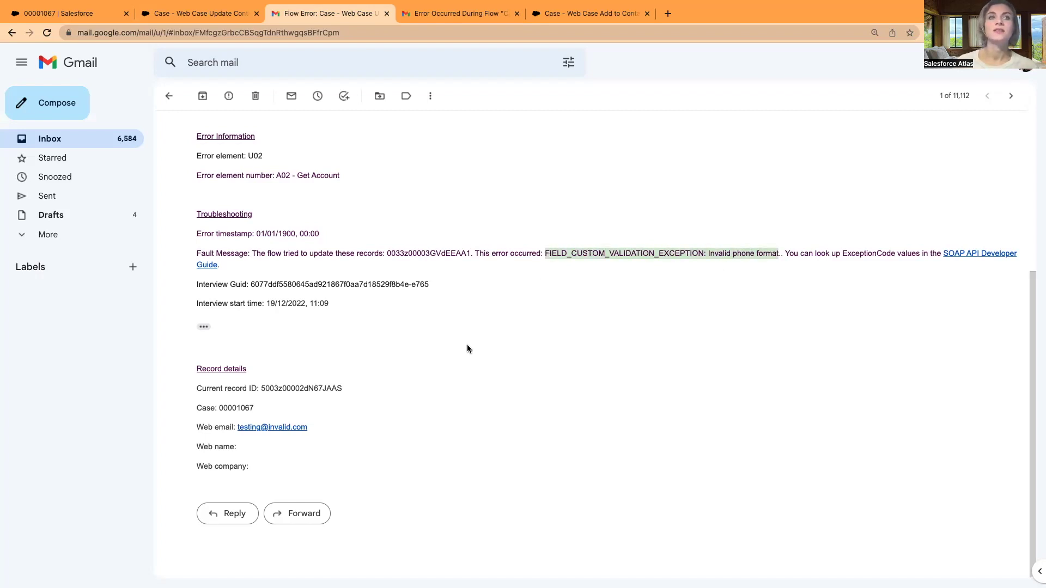
scroll(467, 348, up, 1)
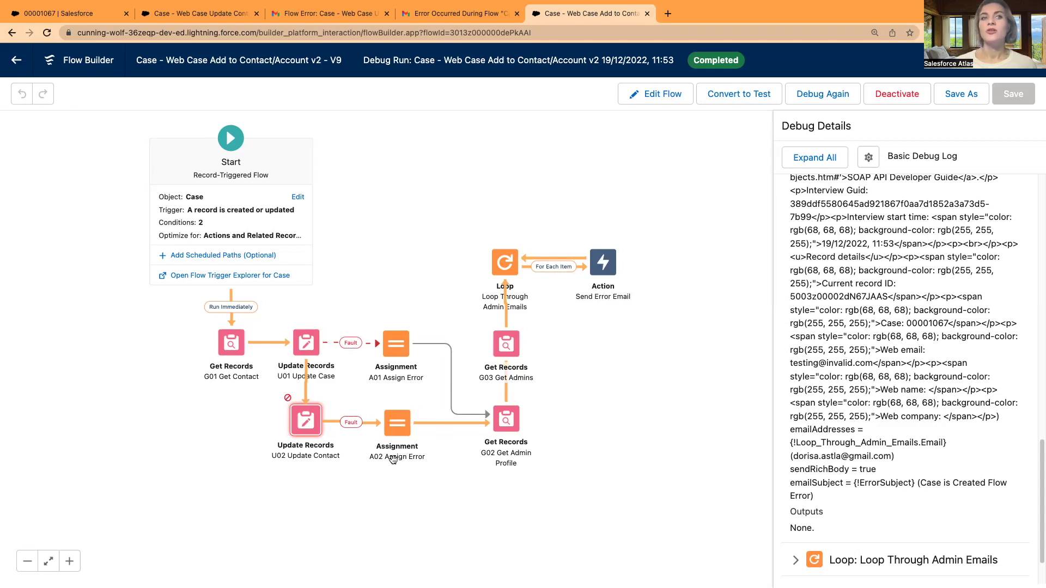
Open G02 Get Admin Profile, fetching Profiles whose Name contains System Administrator
double_click(507, 420)
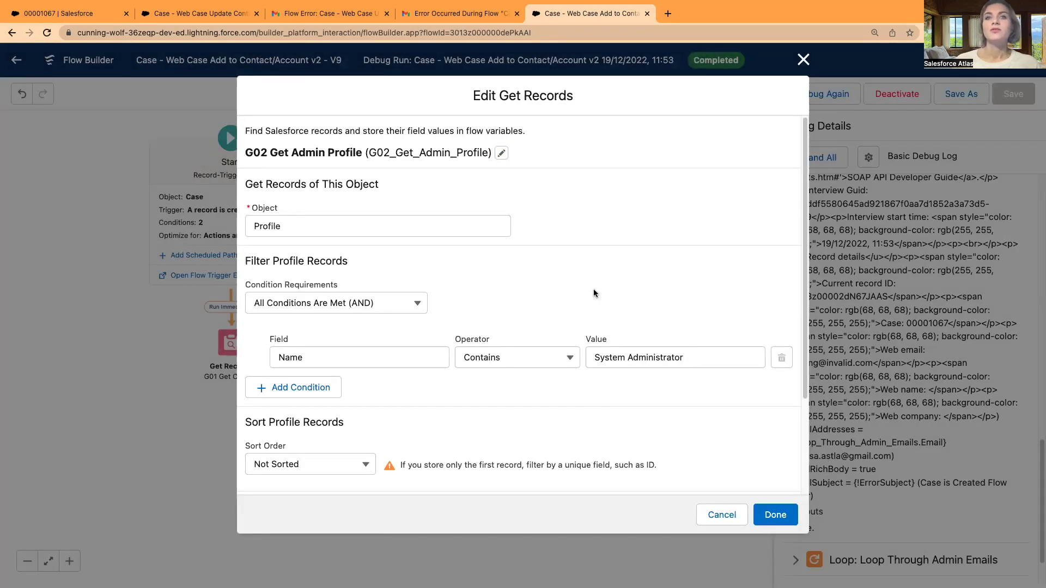
Close G02 unchanged, then review and cancel Send Error Email's settings mailing each looped admin address
click(714, 517)
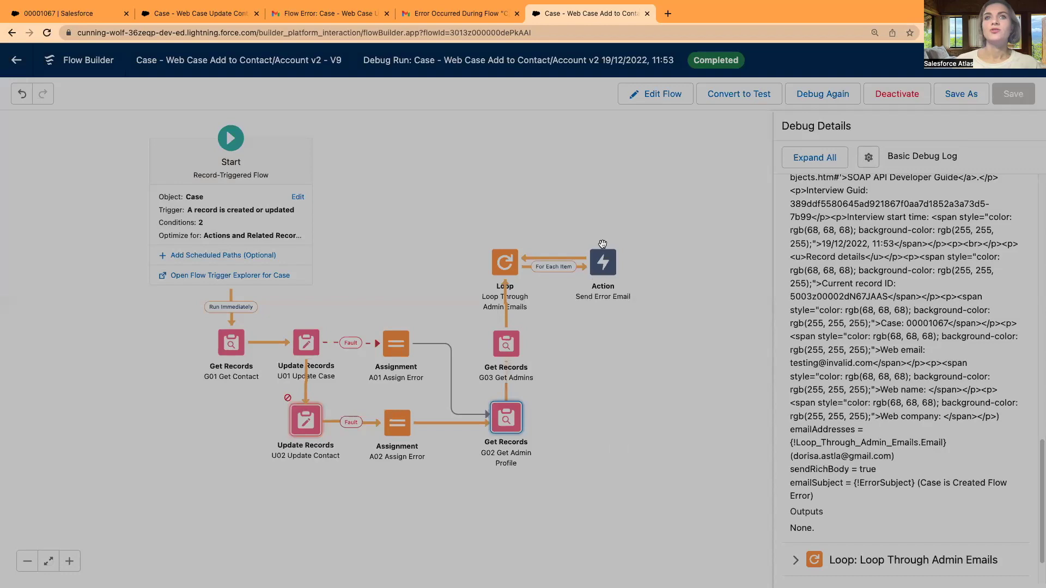
click(609, 264)
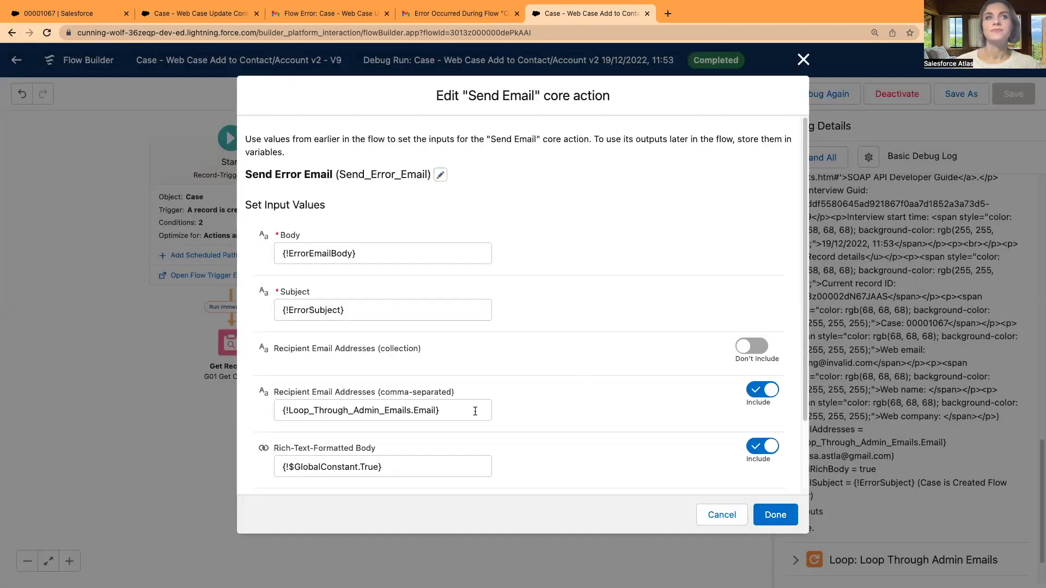
scroll(564, 412, down, 1)
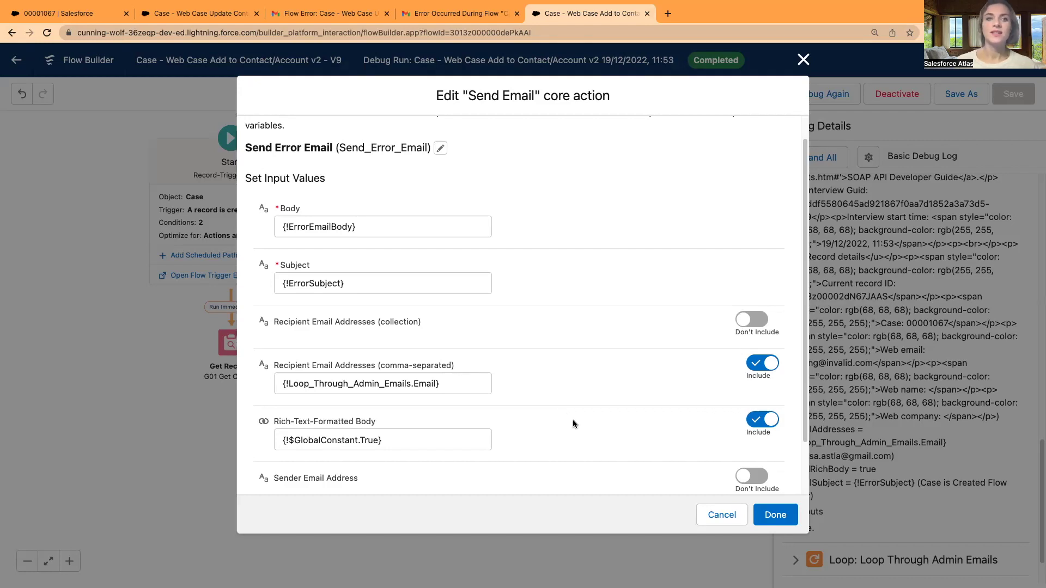
scroll(574, 424, down, 2)
scroll(568, 432, up, 2)
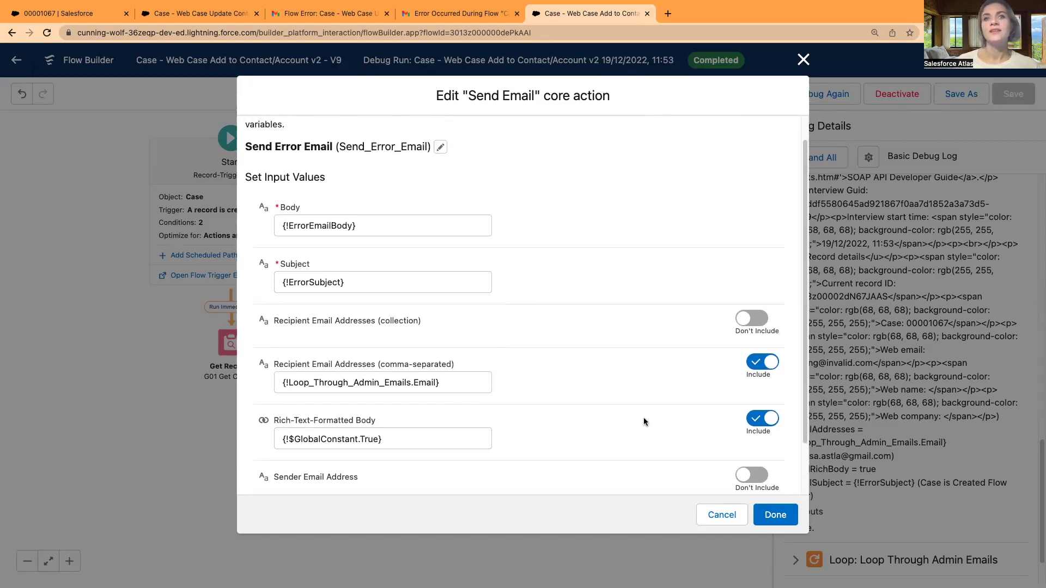
click(719, 515)
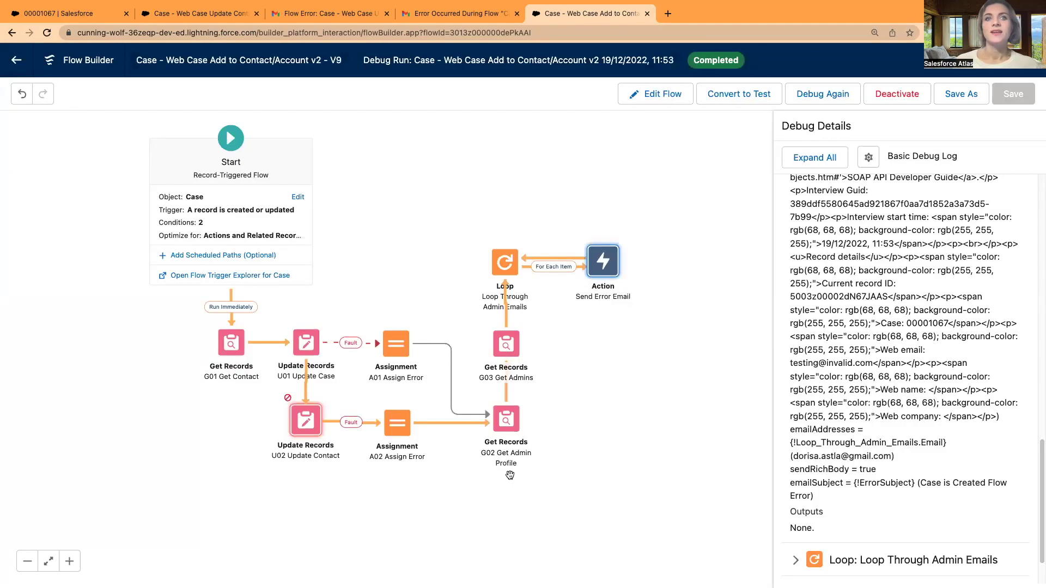
double_click(508, 425)
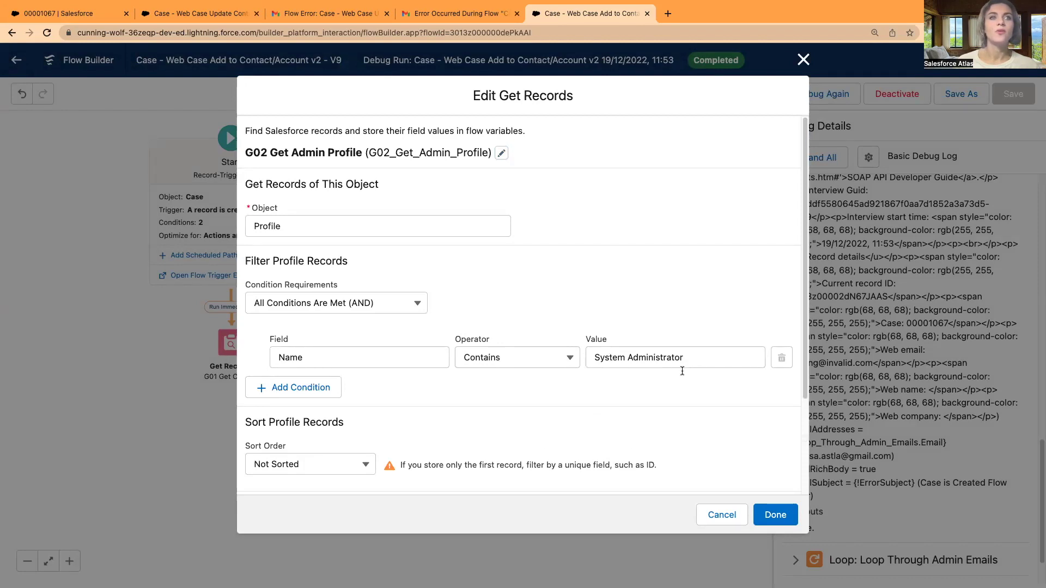
scroll(641, 403, down, 3)
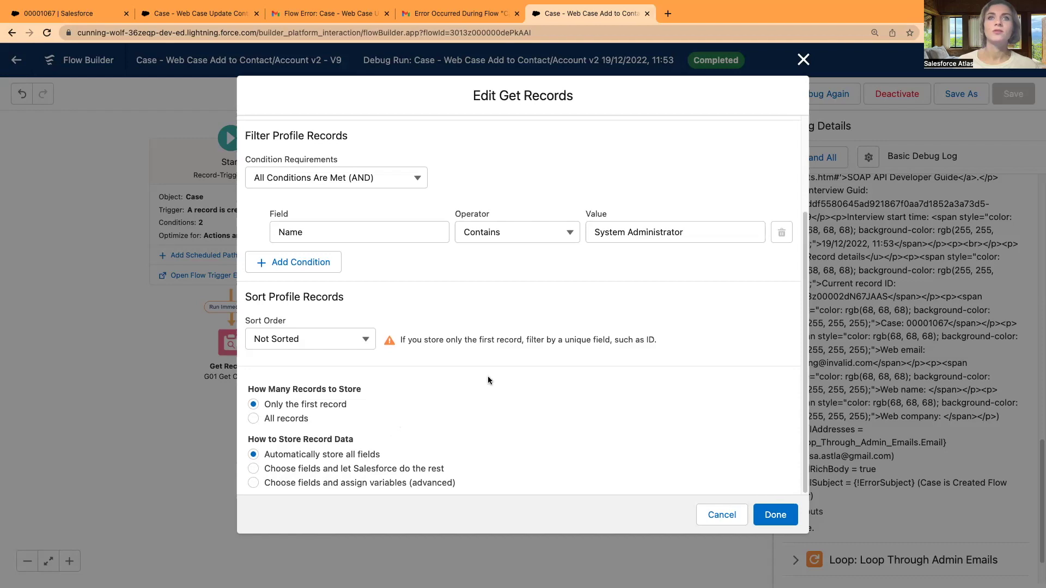
scroll(502, 430, up, 1)
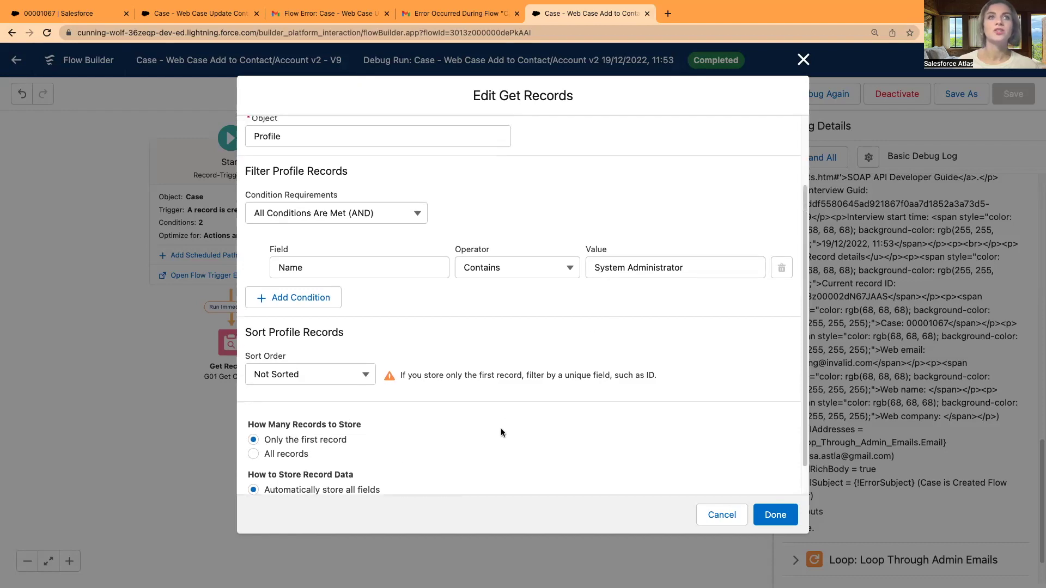
scroll(502, 428, up, 2)
click(718, 516)
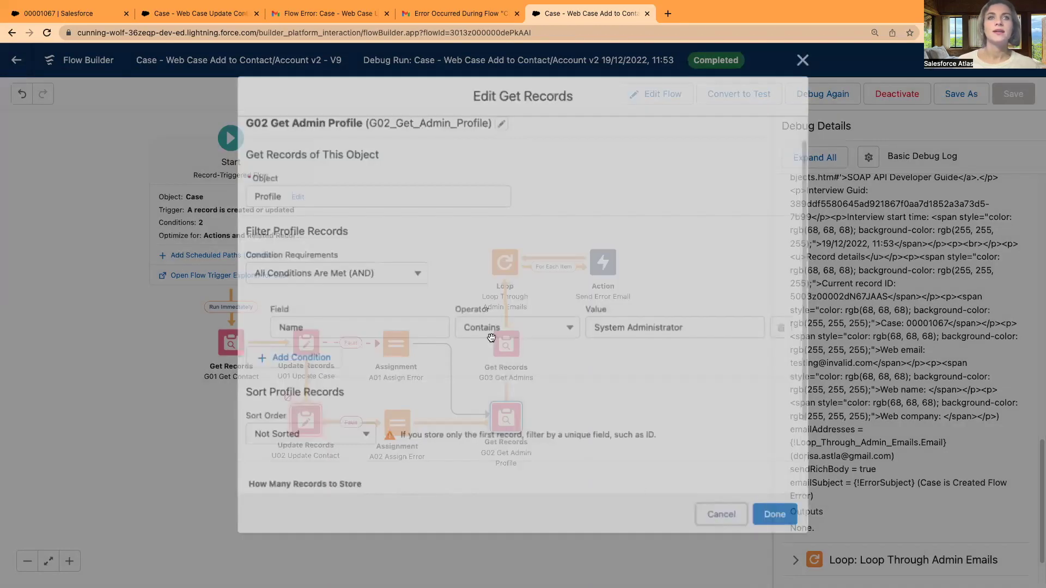
double_click(505, 353)
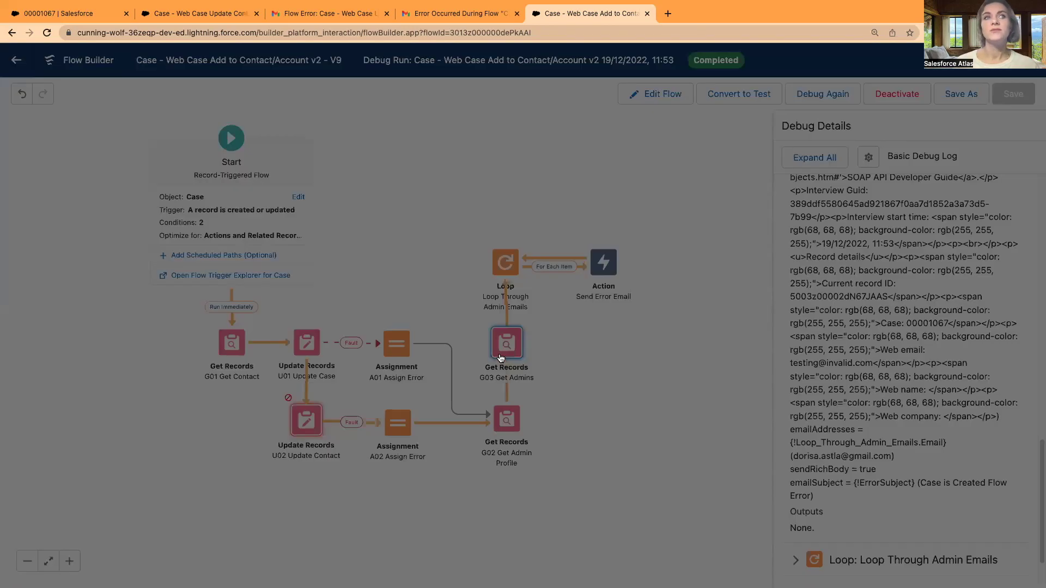
scroll(441, 282, down, 2)
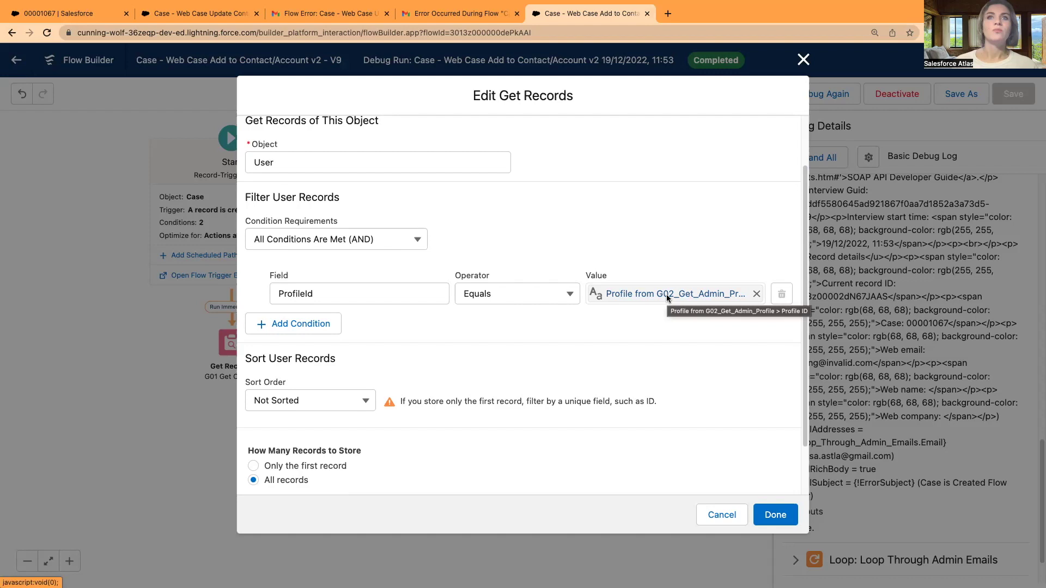
scroll(448, 439, down, 2)
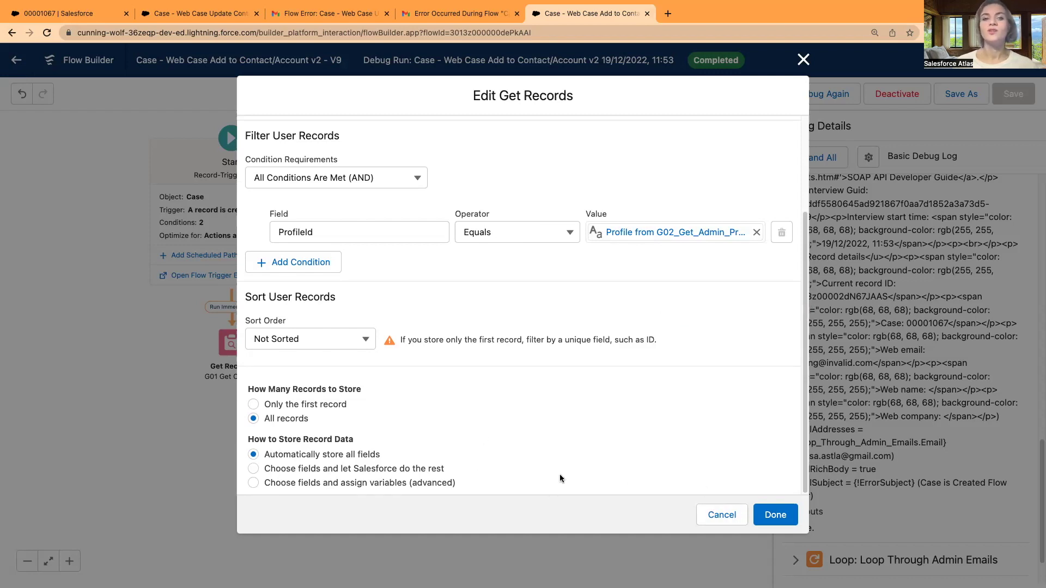
click(720, 516)
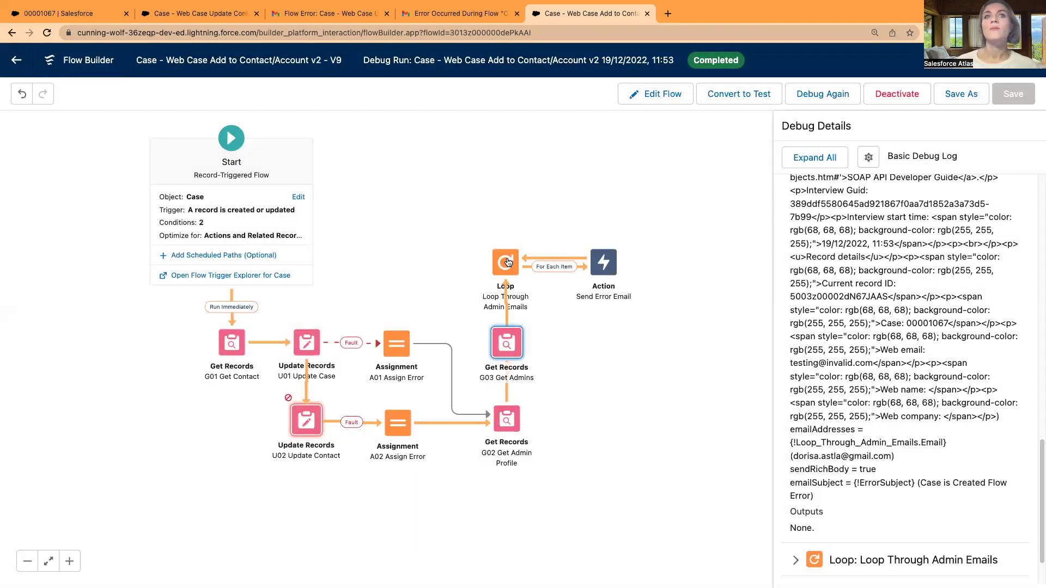
Check the Loop Through Admin Emails element, then review Send Error Email's body, subject and admin recipients without changes
click(507, 263)
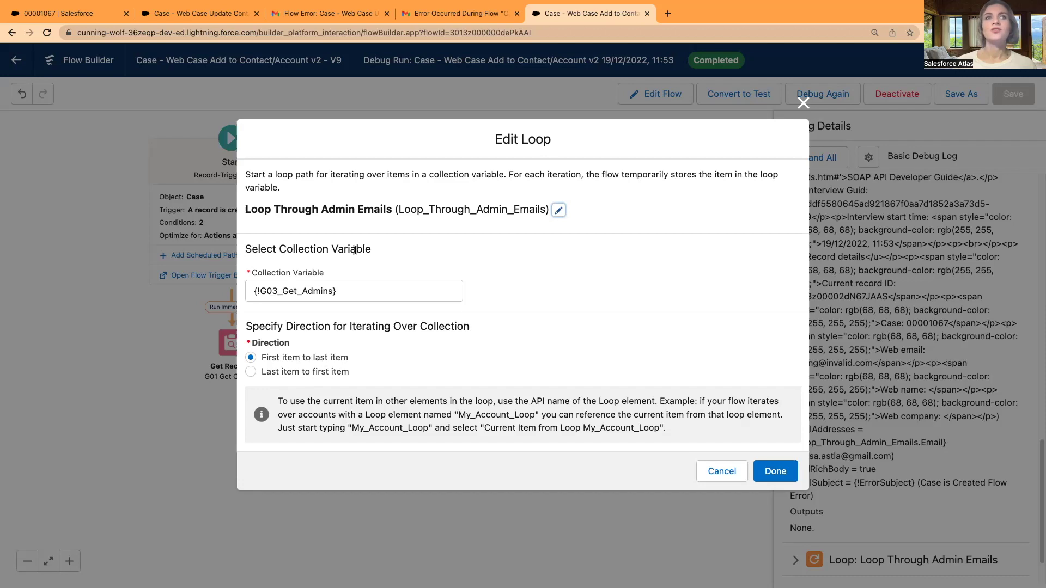
click(708, 473)
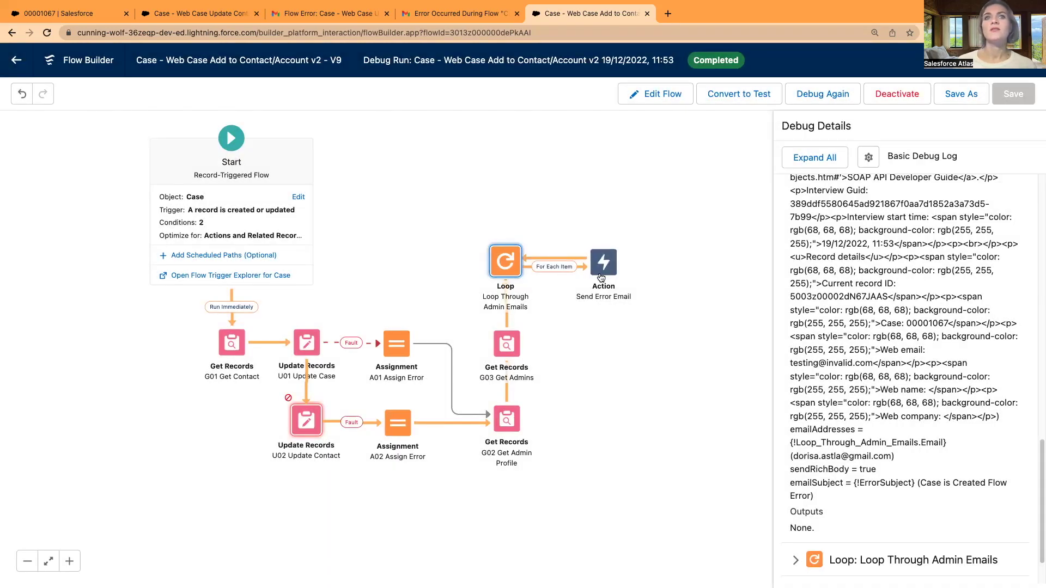
double_click(603, 267)
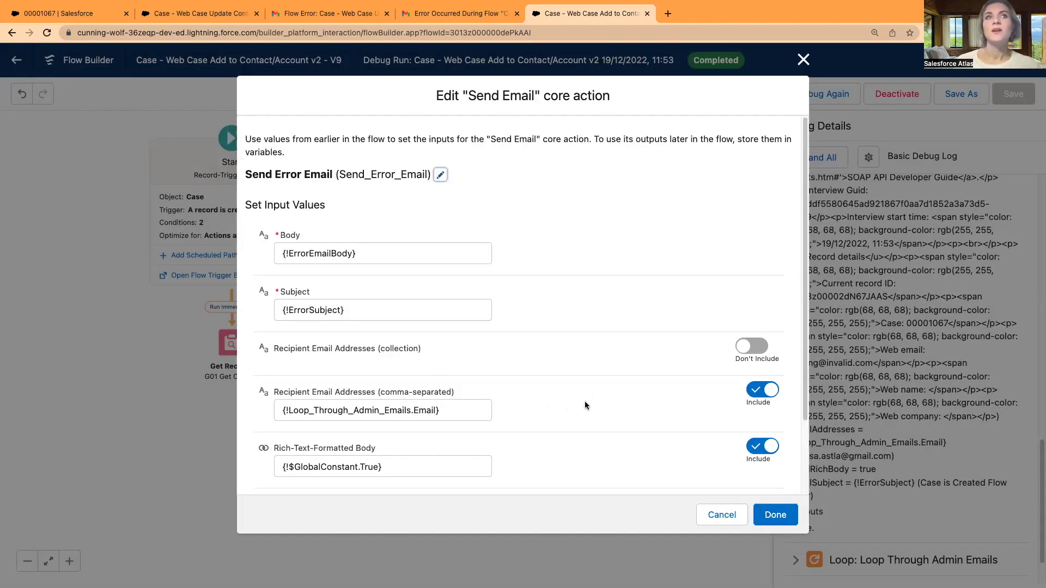
scroll(585, 404, down, 1)
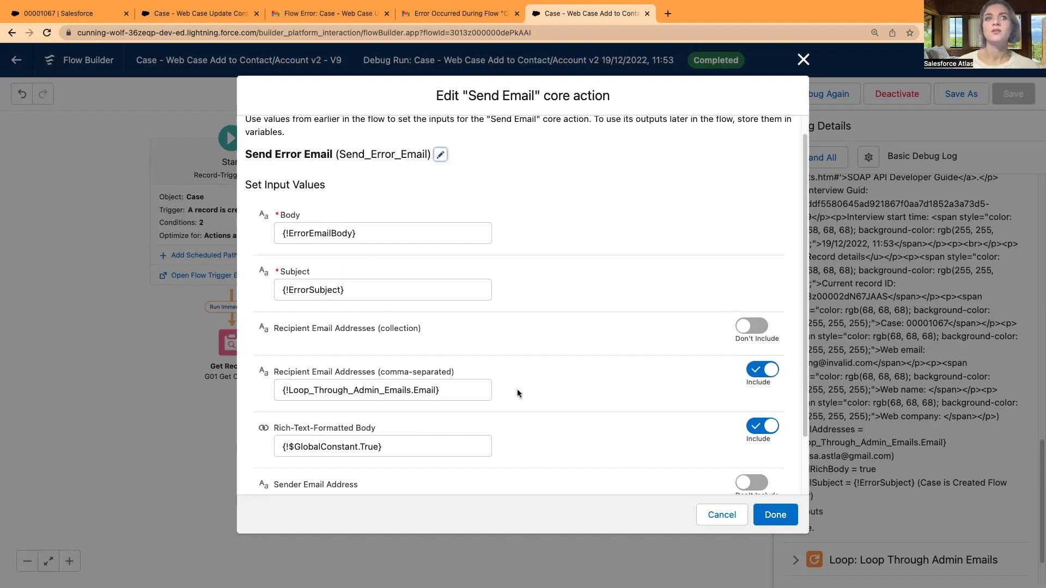
scroll(550, 392, down, 2)
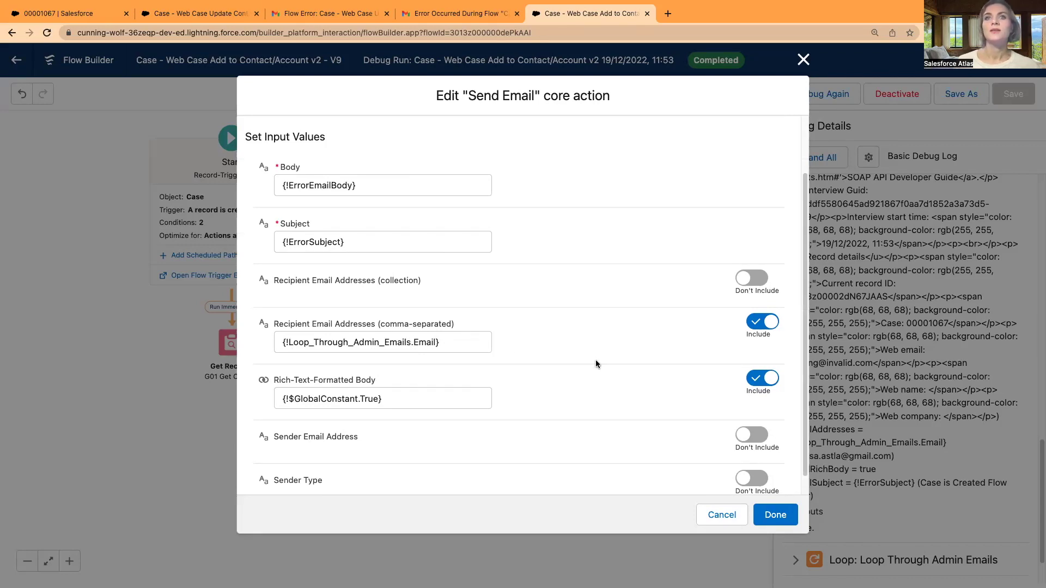
scroll(596, 362, down, 1)
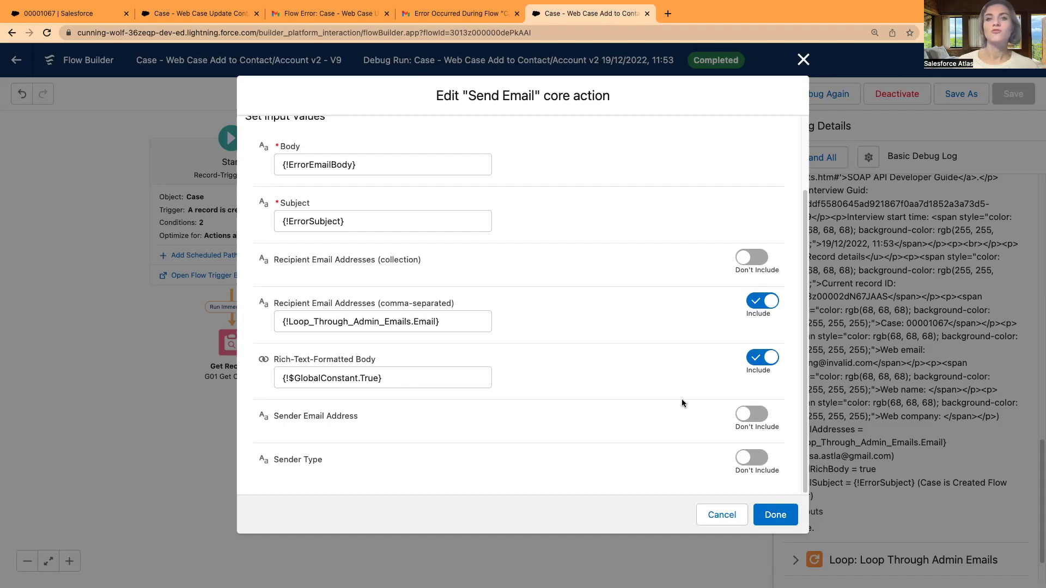
click(719, 514)
Highlight the fault message text in the Debug Details log
scroll(890, 381, up, 2)
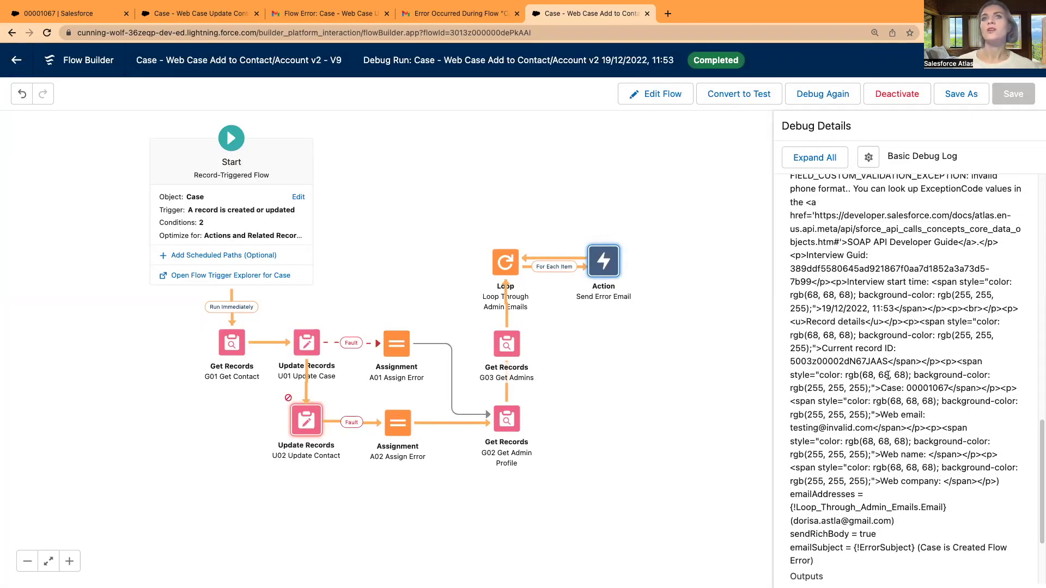
scroll(891, 384, up, 3)
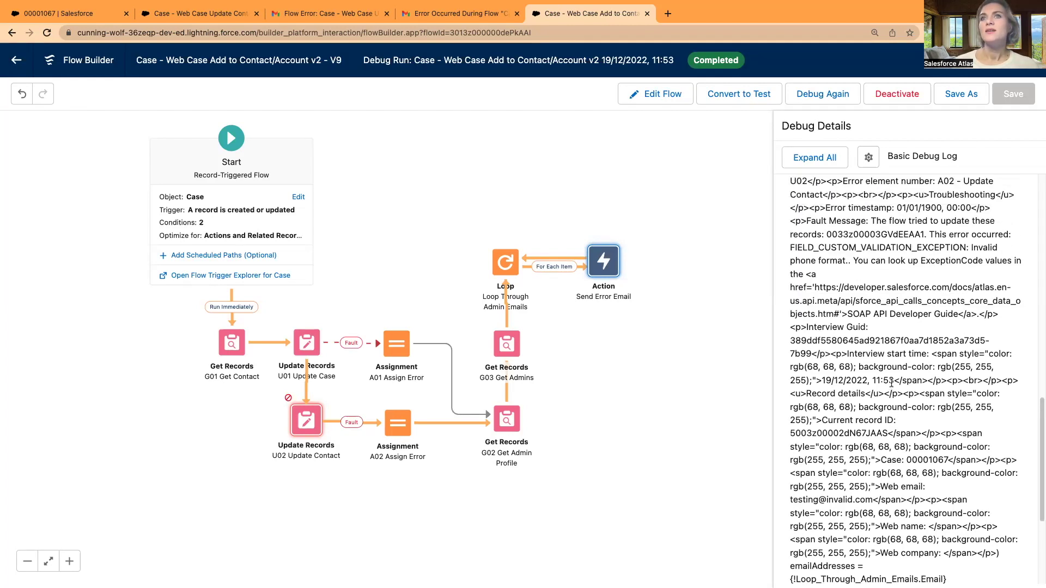
drag(797, 275, 906, 269)
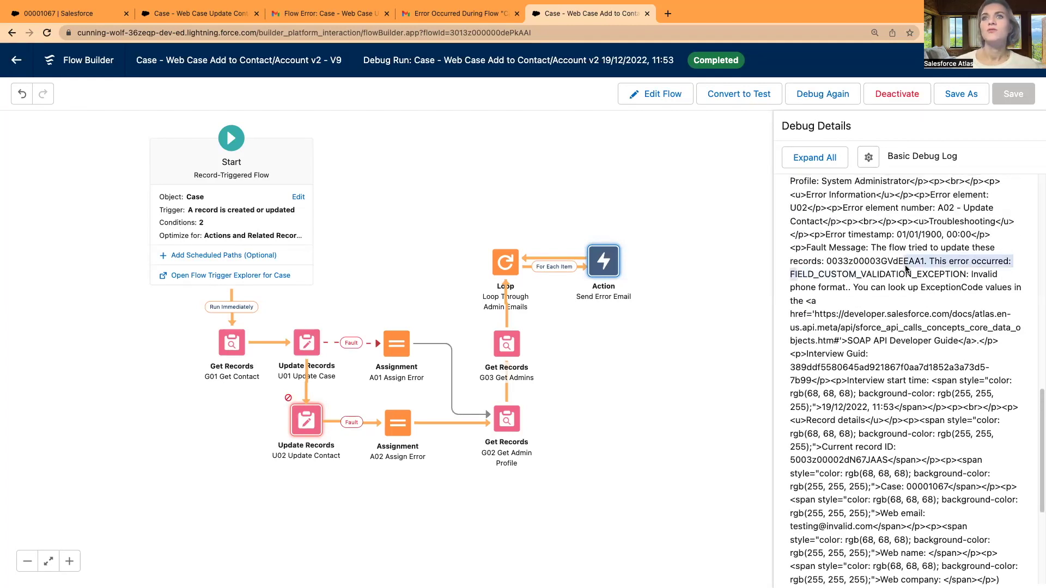
Highlight the recipient email address in the log, then view the Case is Created Flow Error email in Gmail
scroll(892, 278, down, 5)
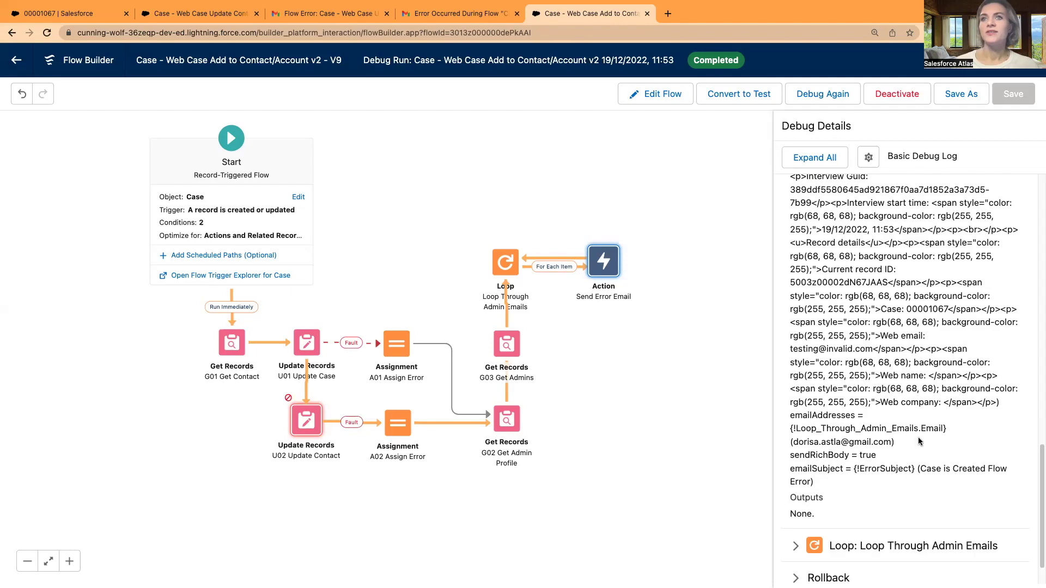
drag(798, 442, 913, 444)
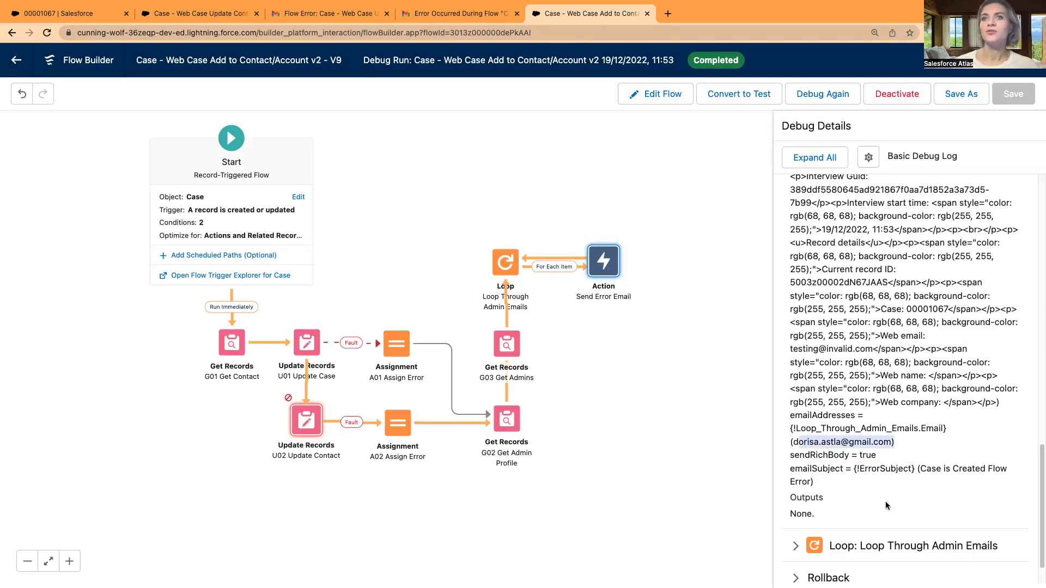
scroll(887, 506, up, 8)
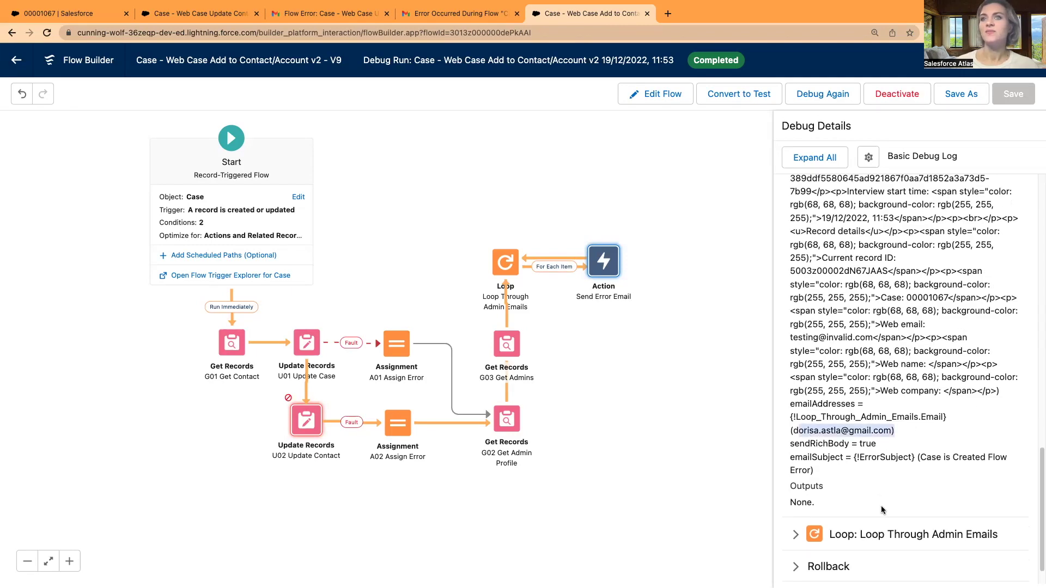
click(462, 22)
Read through the detailed Case is Created Flow Error email reporting element U02
scroll(288, 344, down, 2)
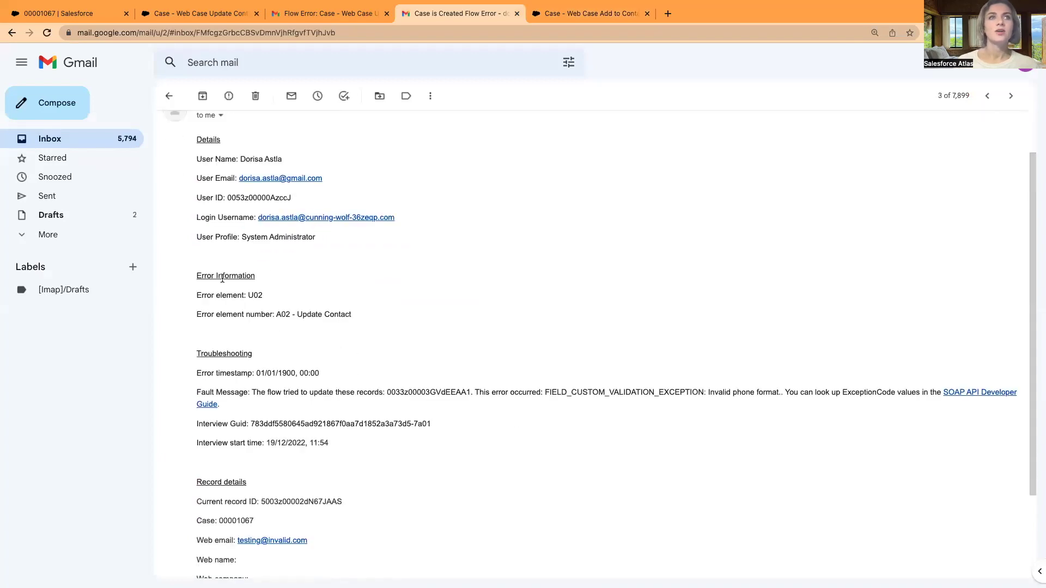
scroll(297, 327, down, 3)
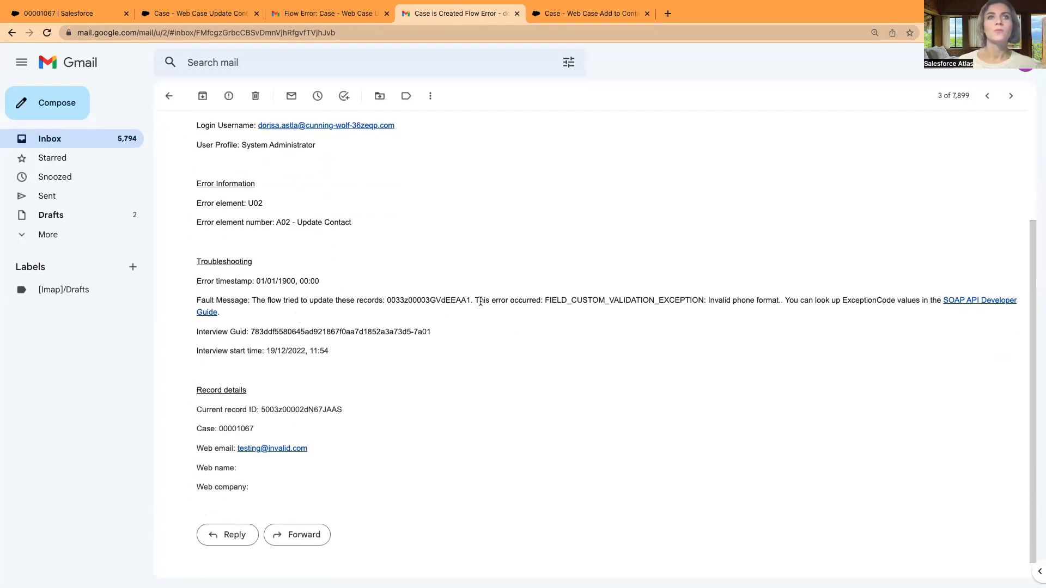
scroll(659, 291, down, 1)
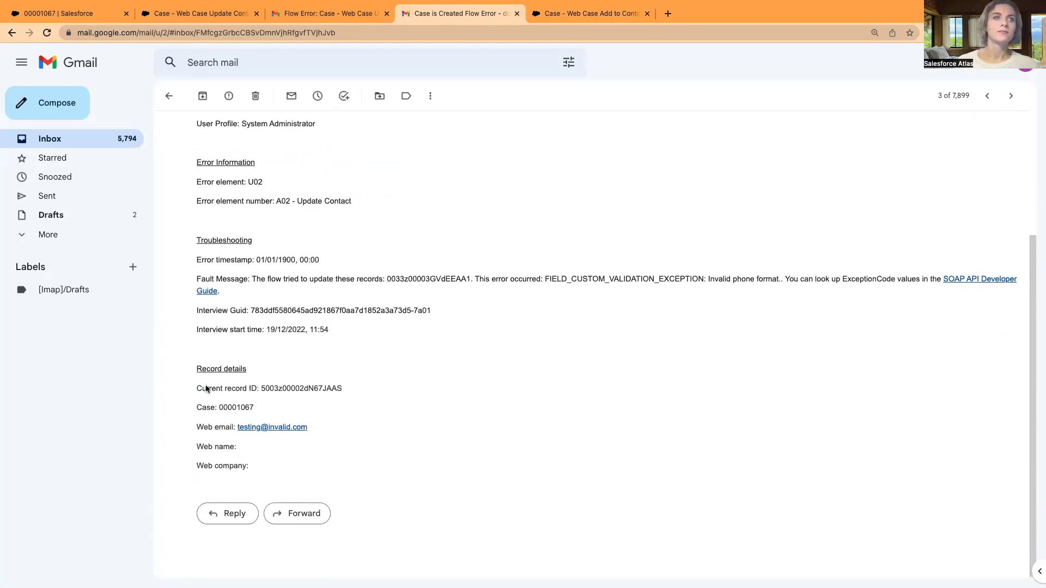
scroll(410, 412, up, 3)
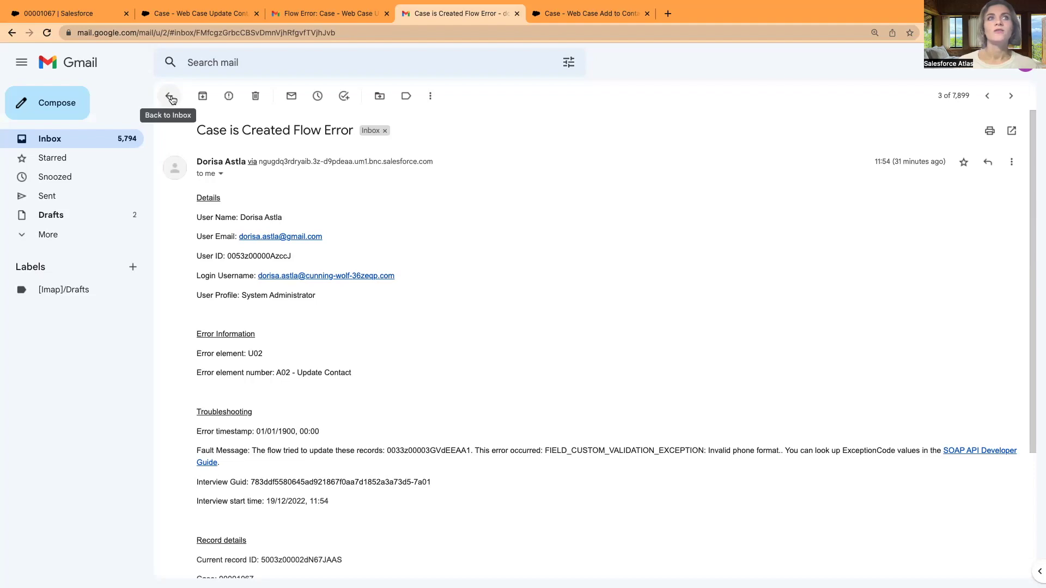
Move to the older standard flow error email, review it, and return to the Flow Builder debug run
key(j)
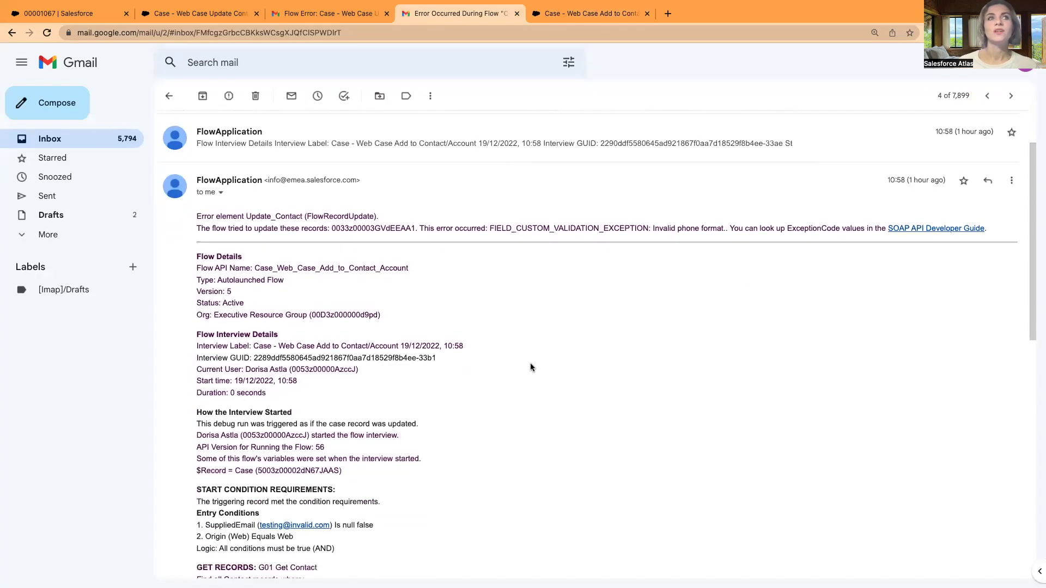
scroll(530, 363, down, 10)
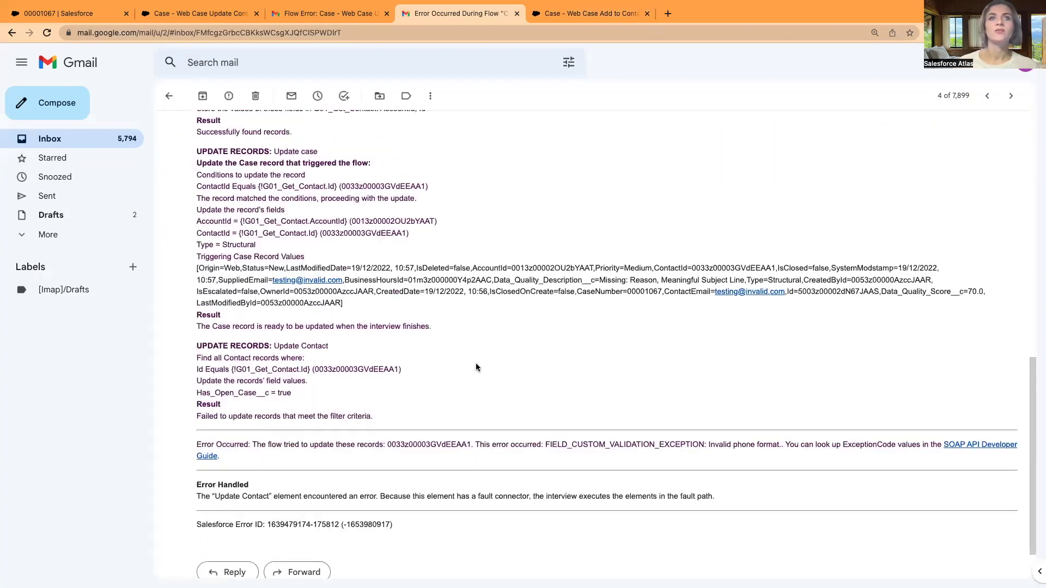
scroll(523, 357, up, 8)
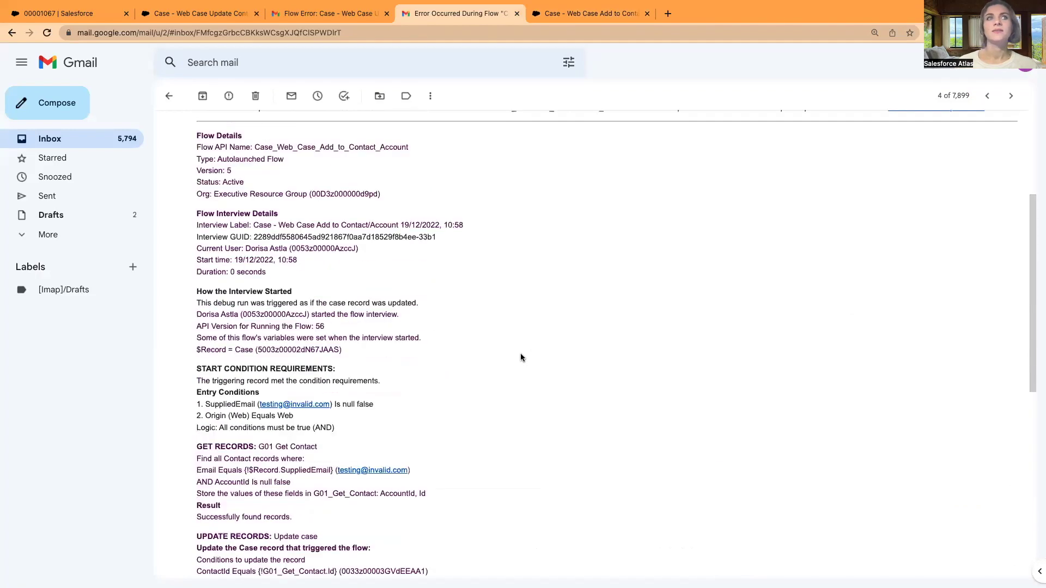
scroll(521, 358, up, 3)
key(ctrl+Tab)
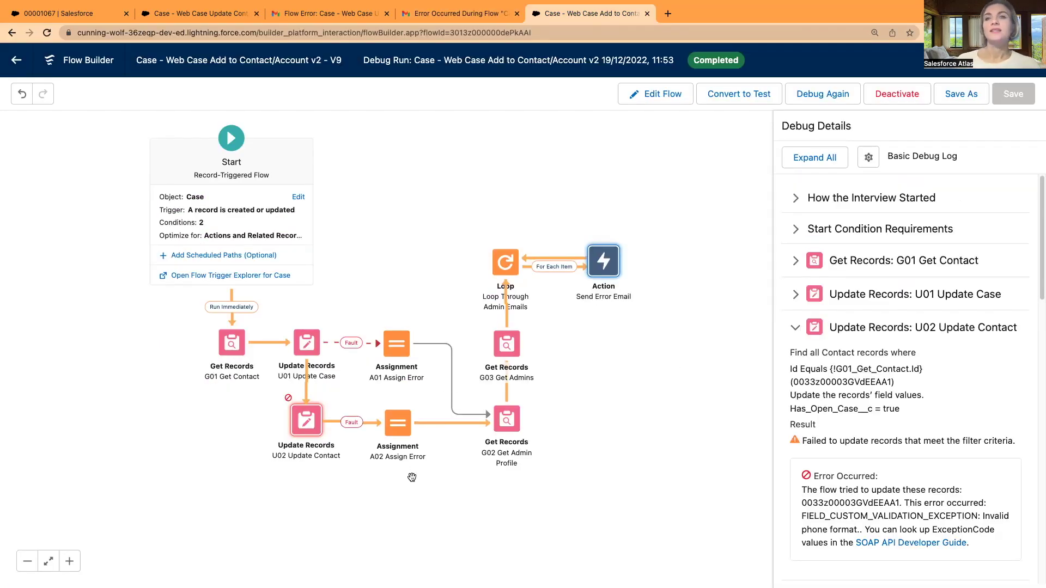
drag(598, 425, 593, 427)
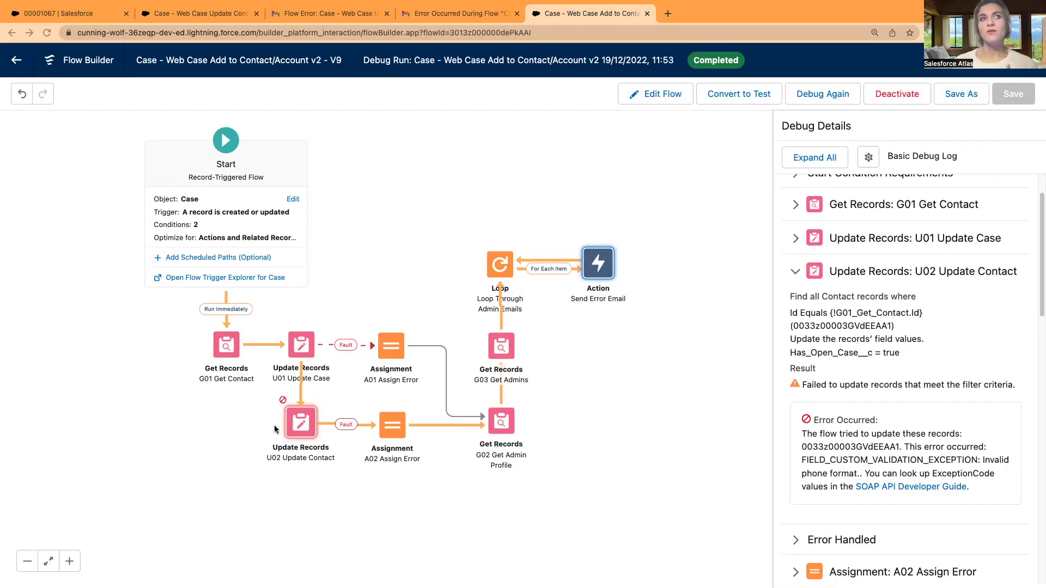